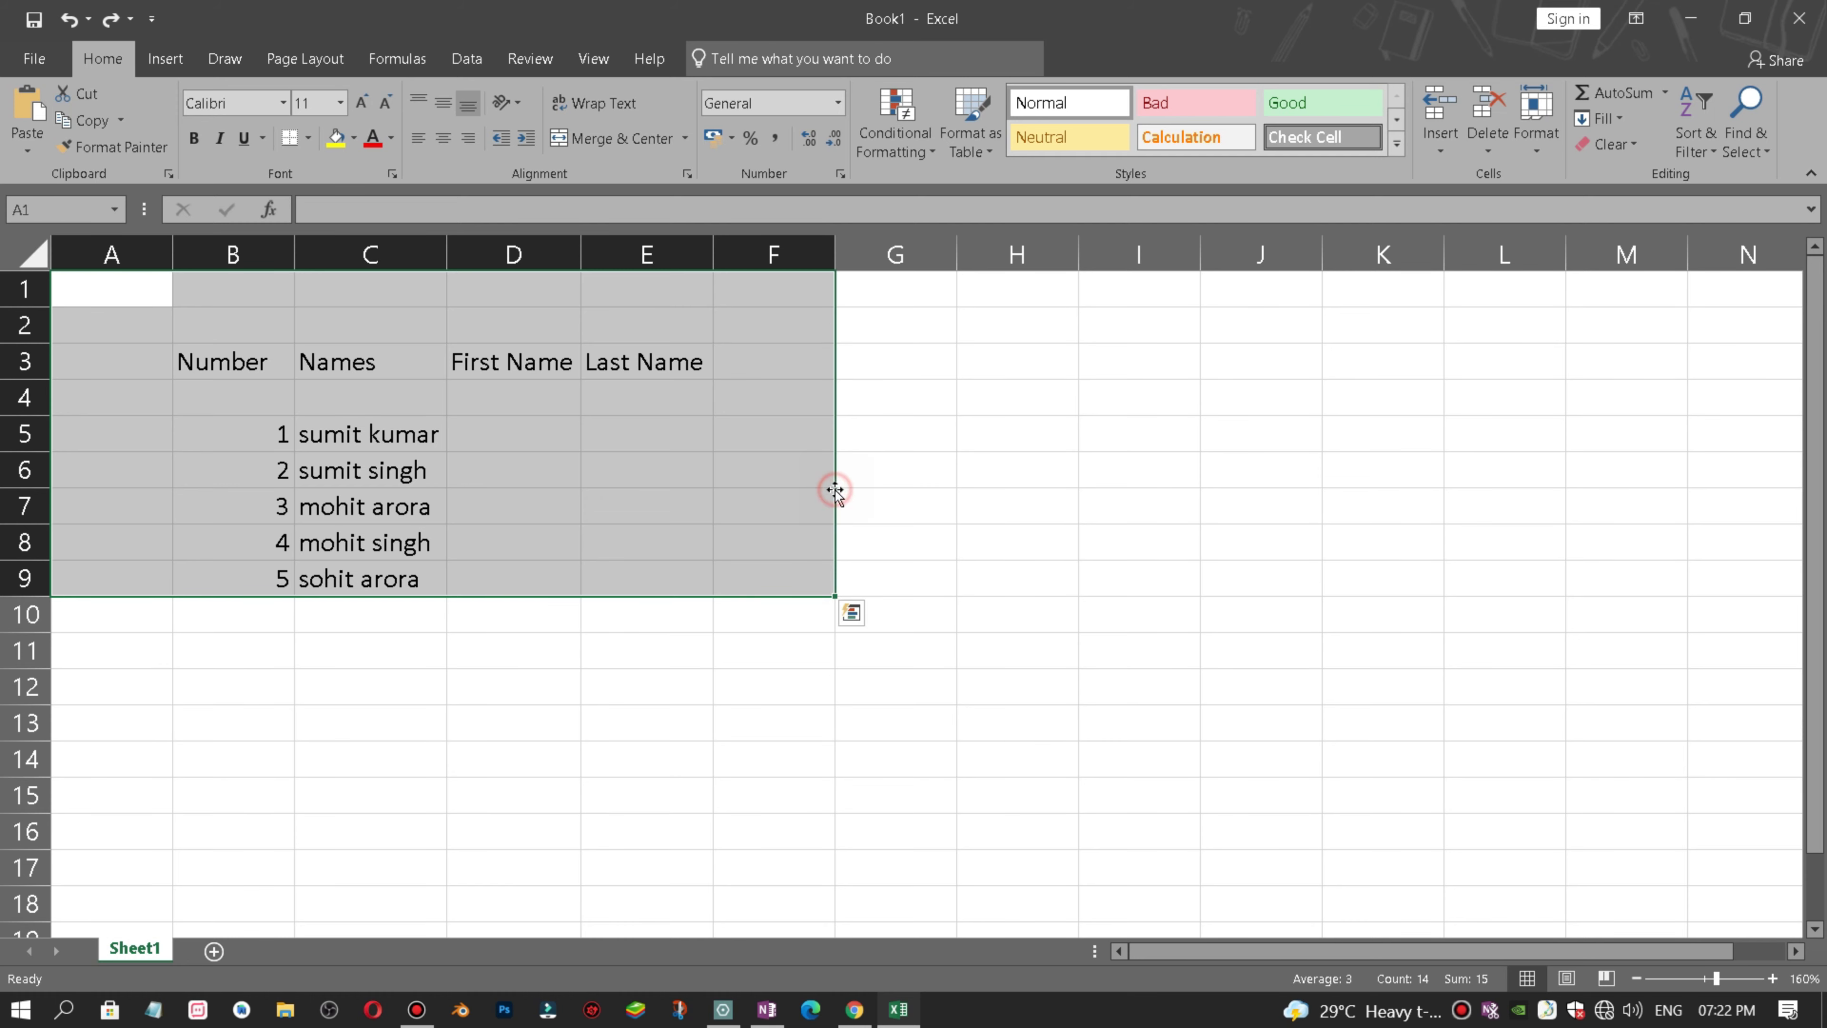
left_click(873, 481)
mouse_move(108, 288)
left_mouse_down()
mouse_move(477, 463)
mouse_move(689, 530)
mouse_move(748, 589)
left_mouse_up()
left_click(667, 549)
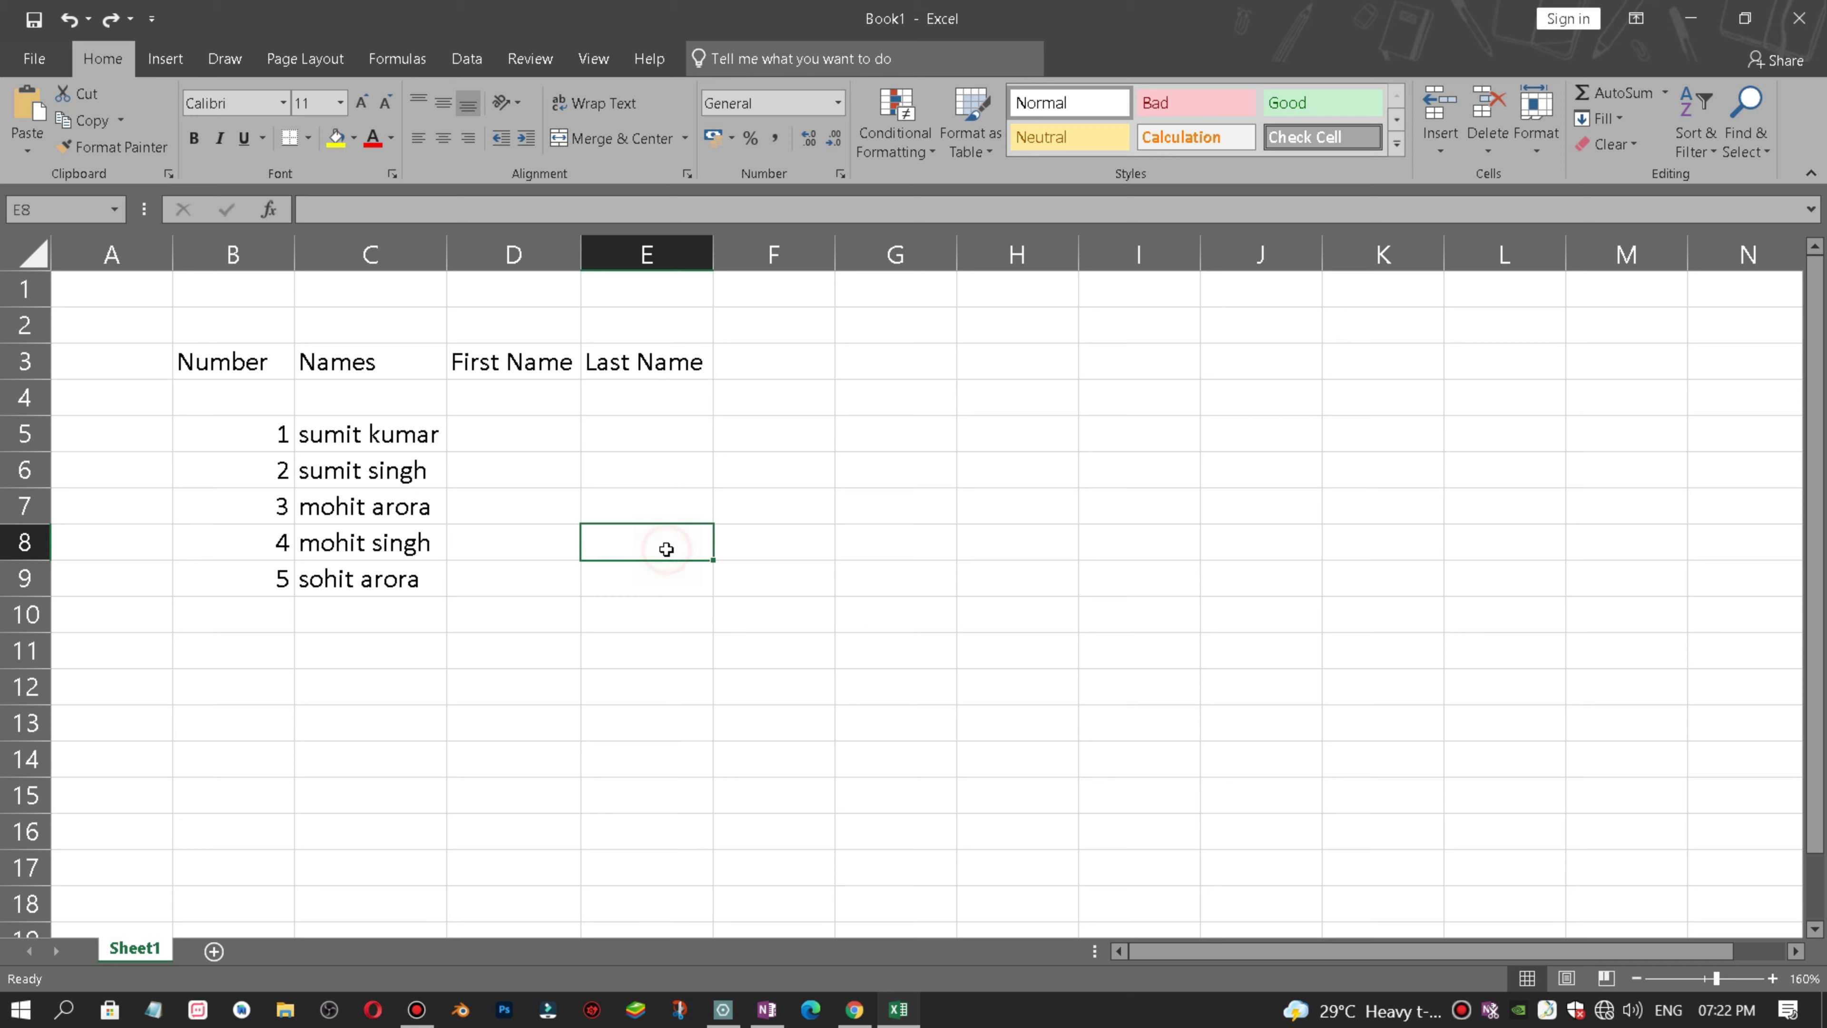
left_click(356, 435)
left_click(366, 580)
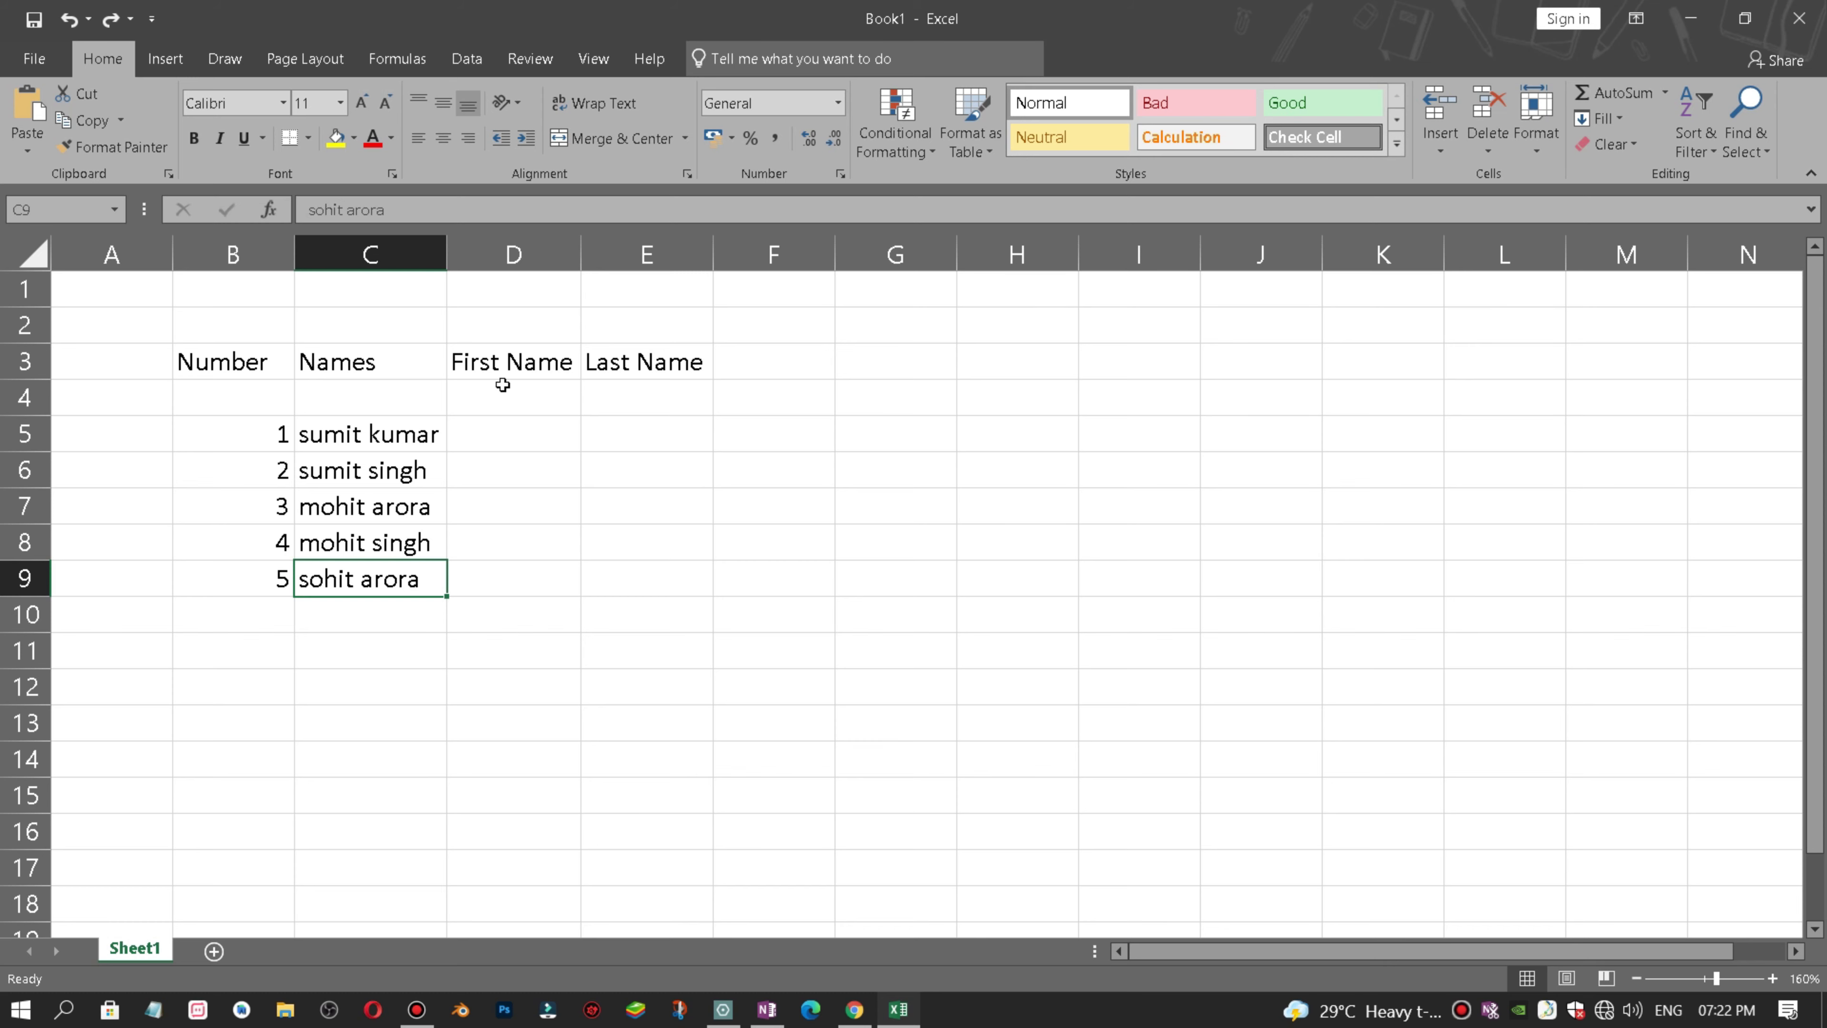
left_click(508, 363)
left_click(502, 436)
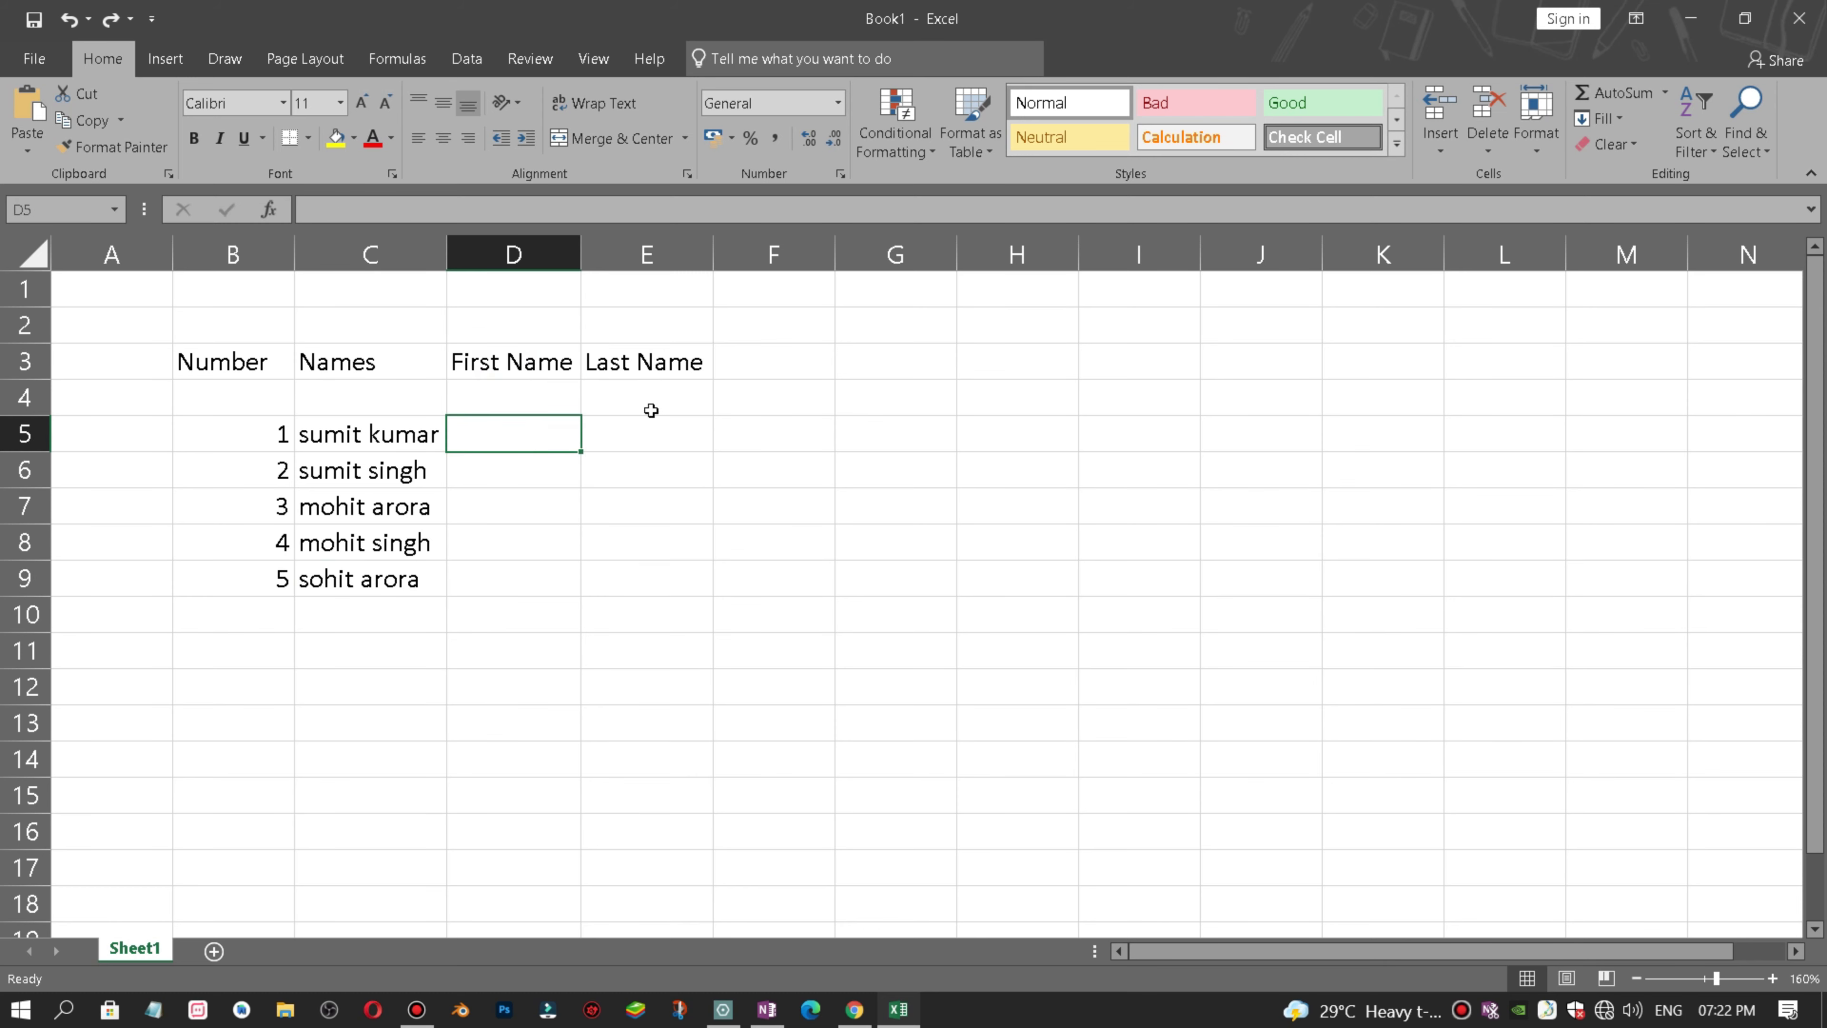
left_click(653, 442)
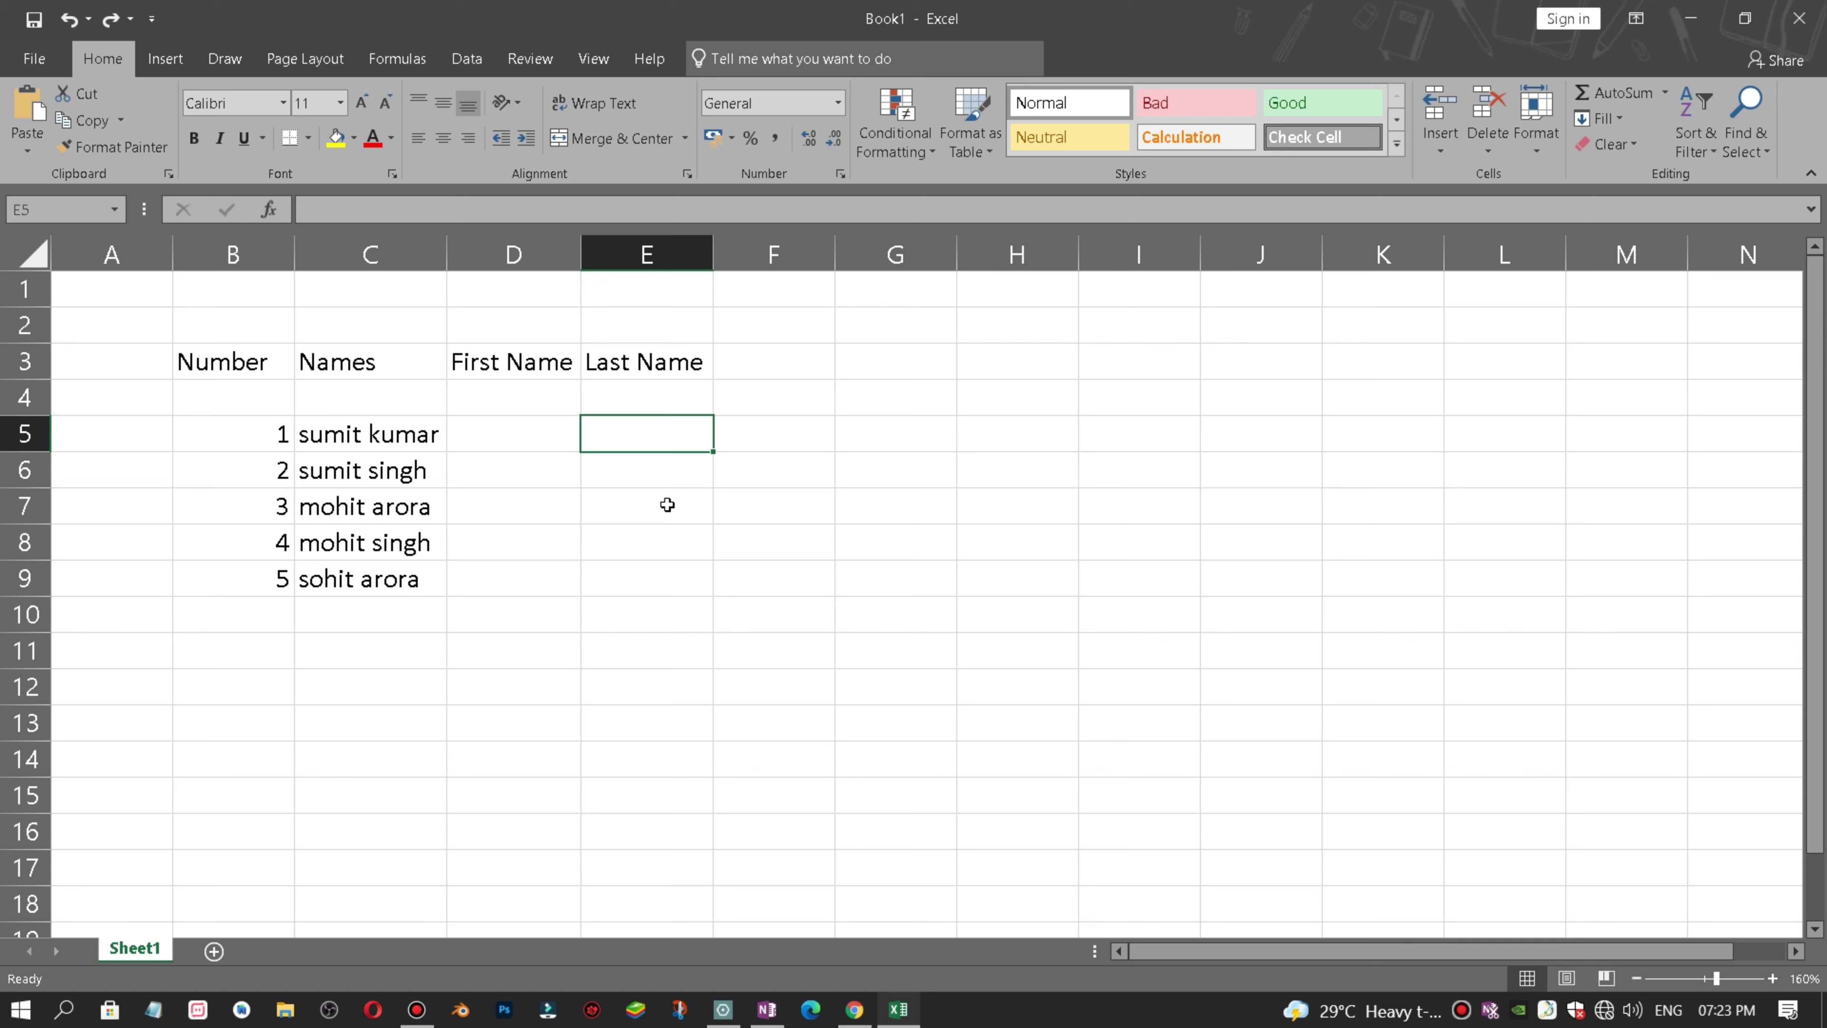
- Enter the example first name sumit in D5 and Flash Fill the rest of D6:D9
left_click(556, 441)
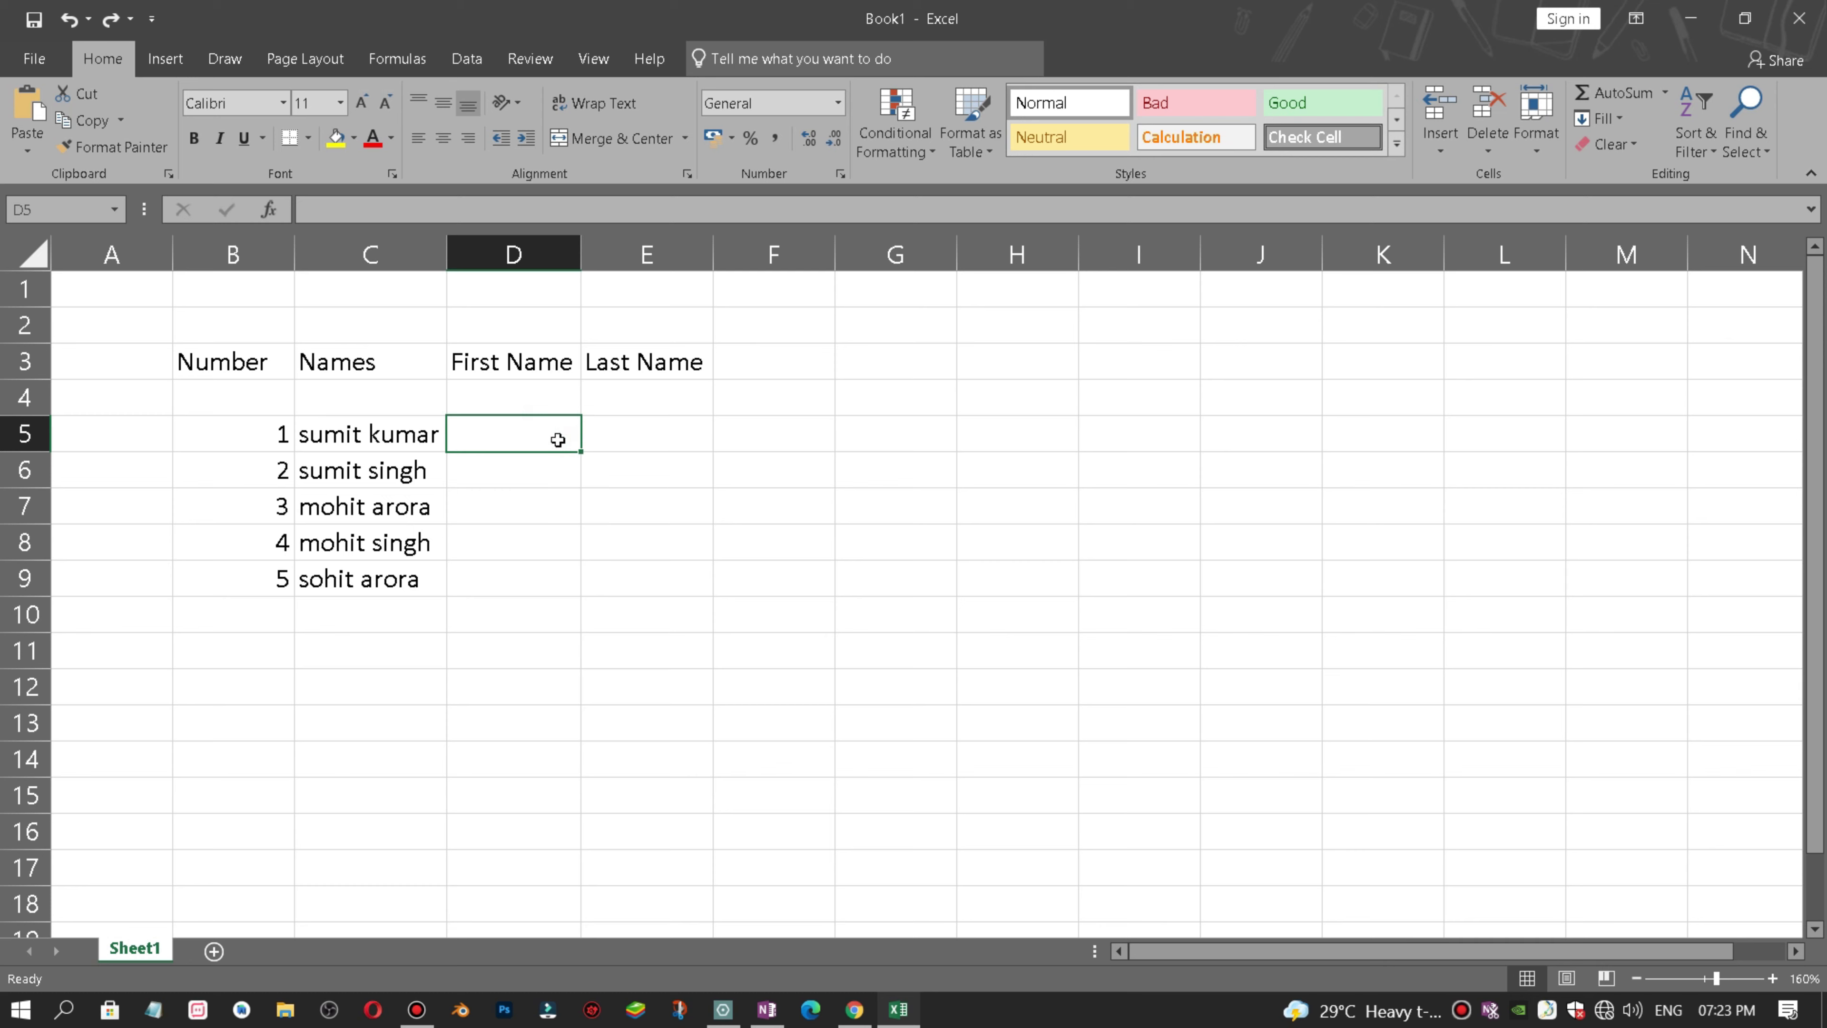
type("sum")
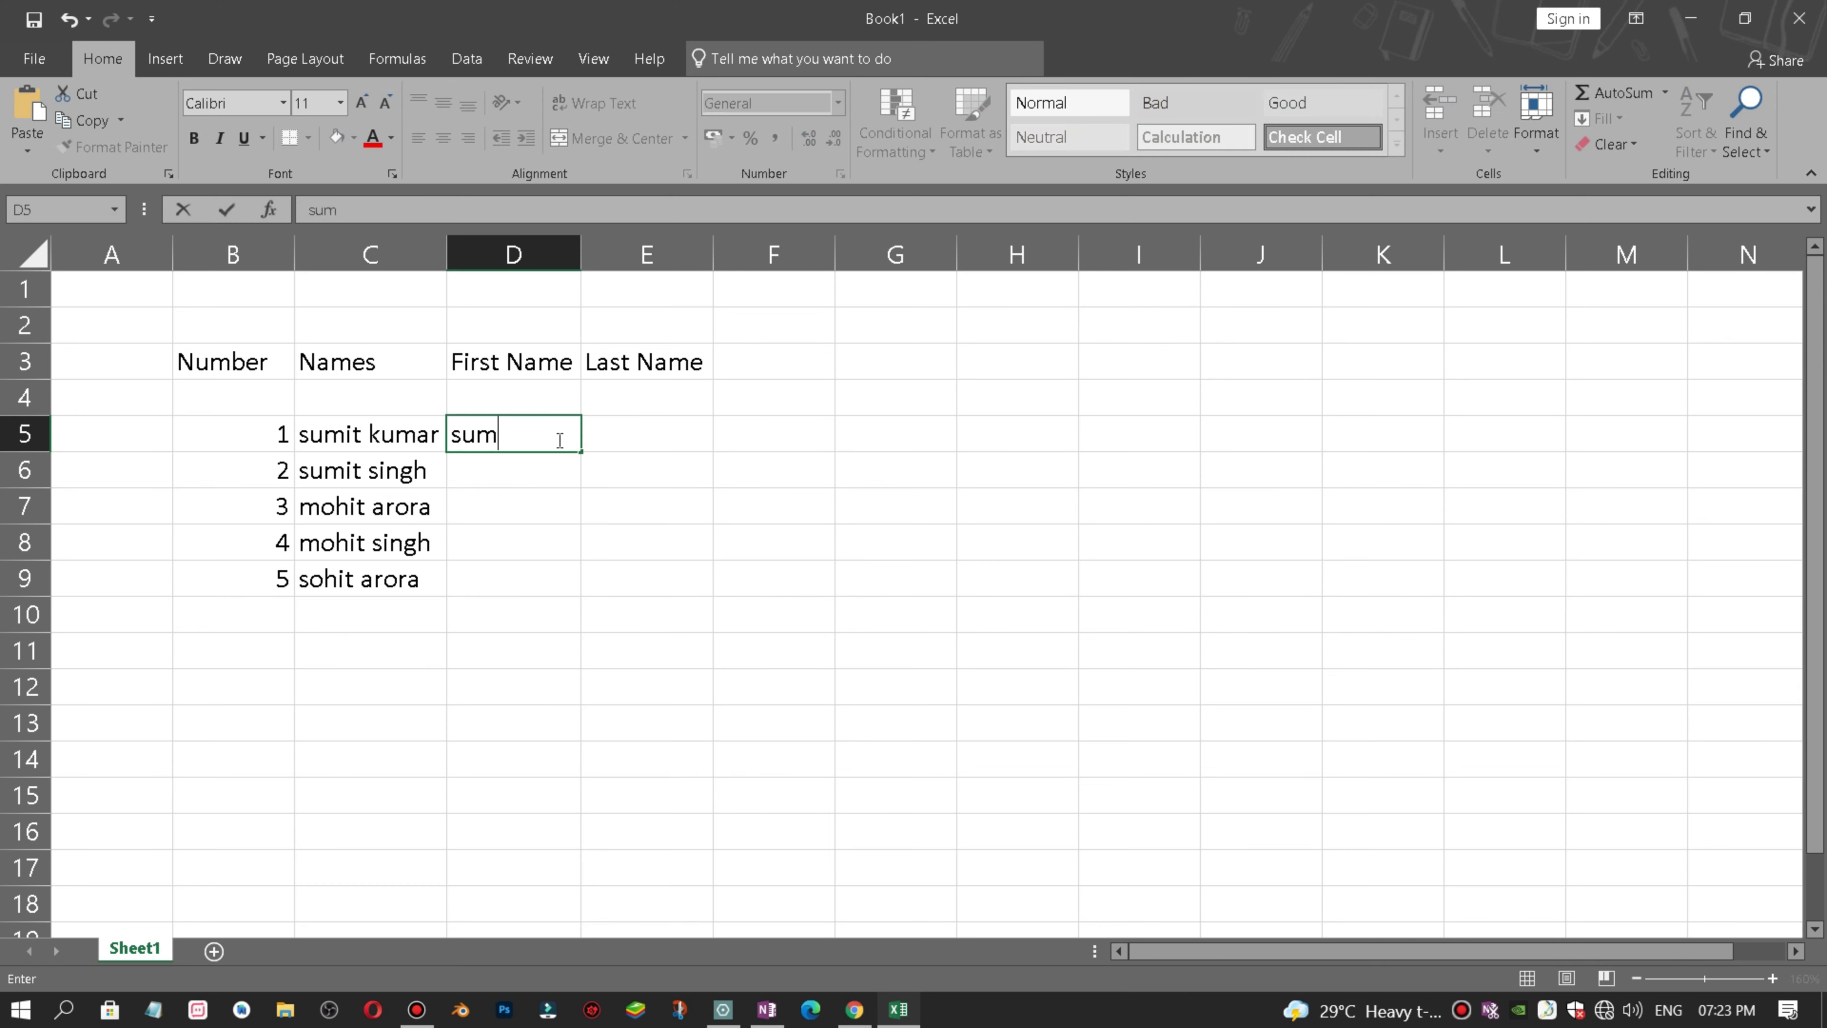
type("it")
key("Return")
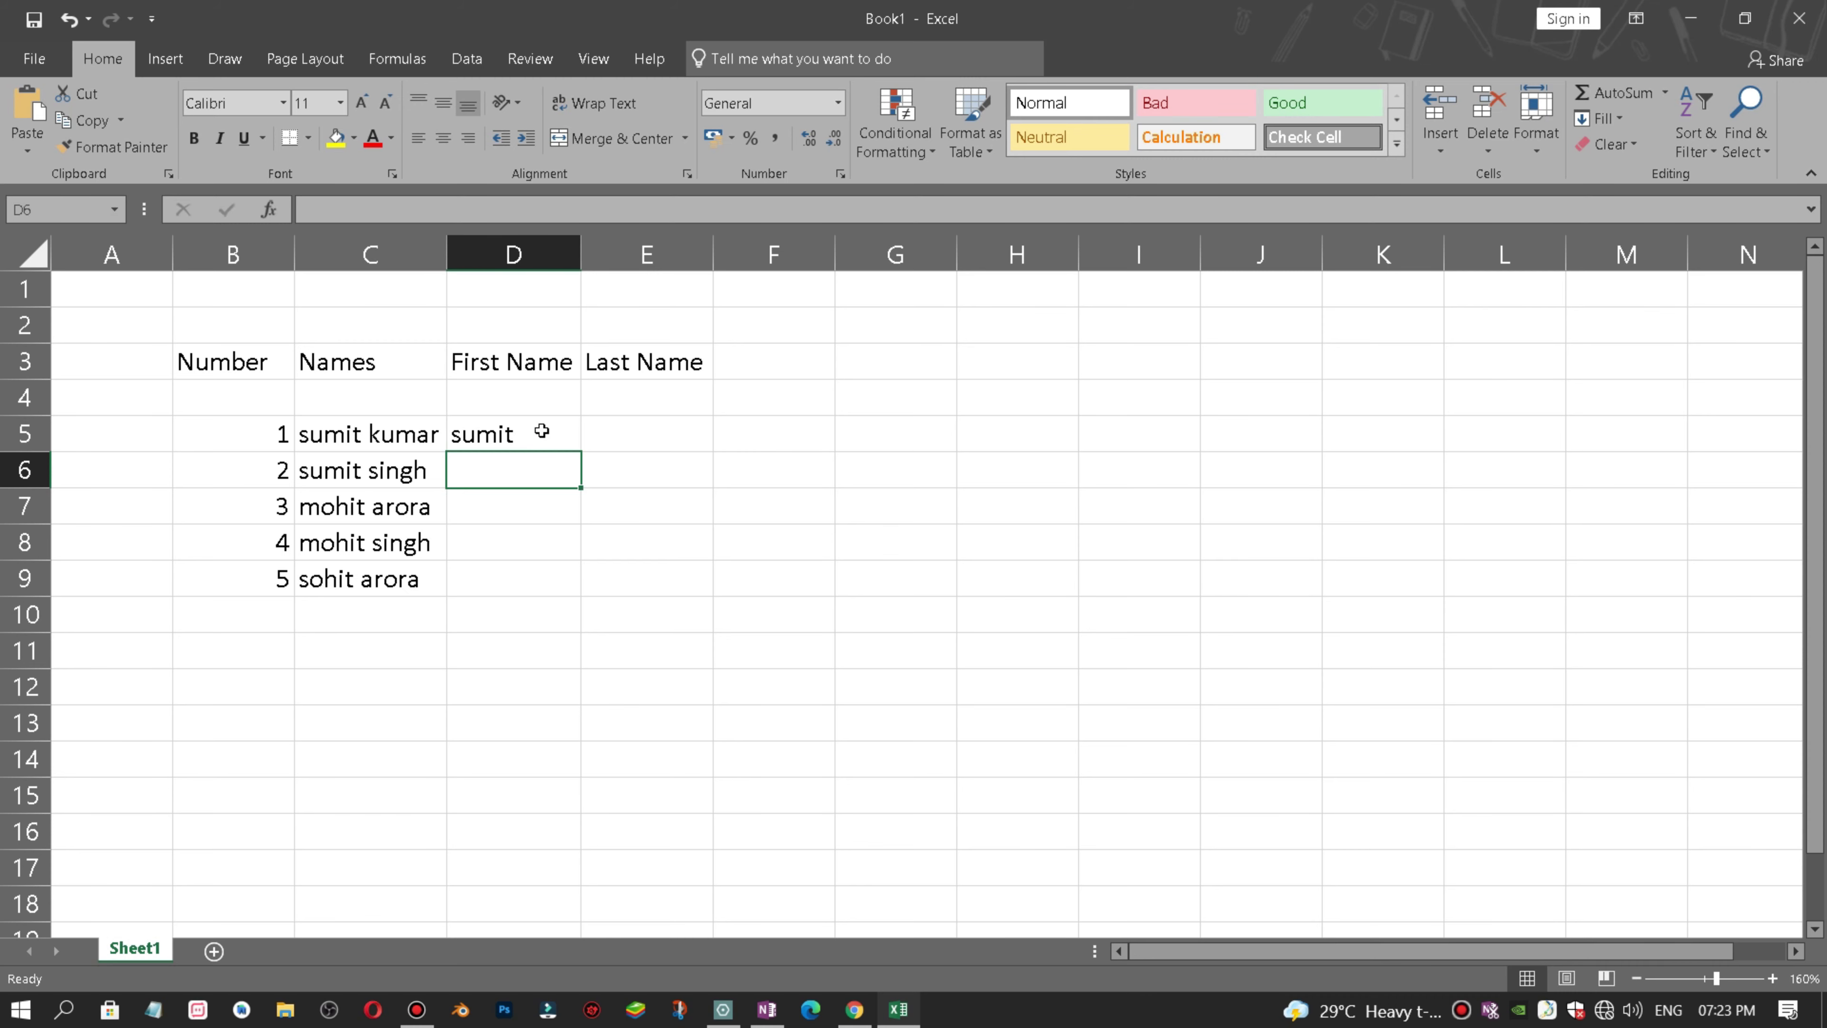
left_click(541, 431)
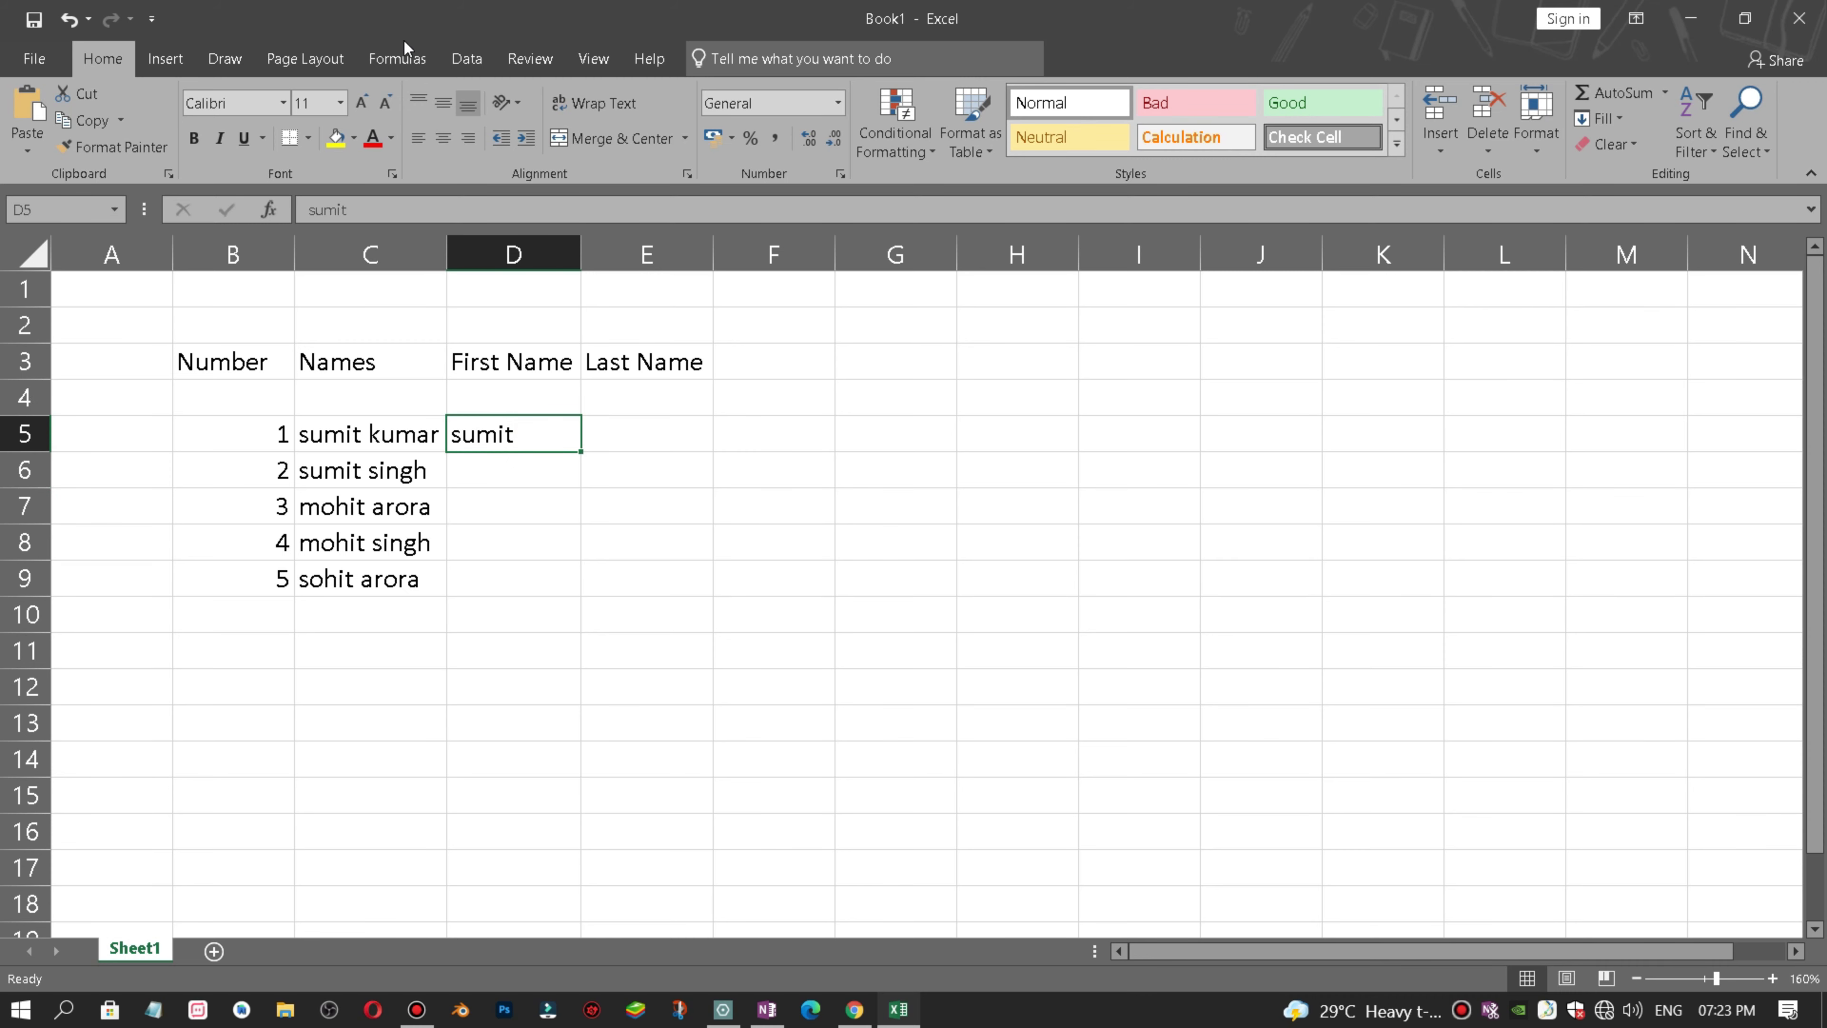
left_click(469, 56)
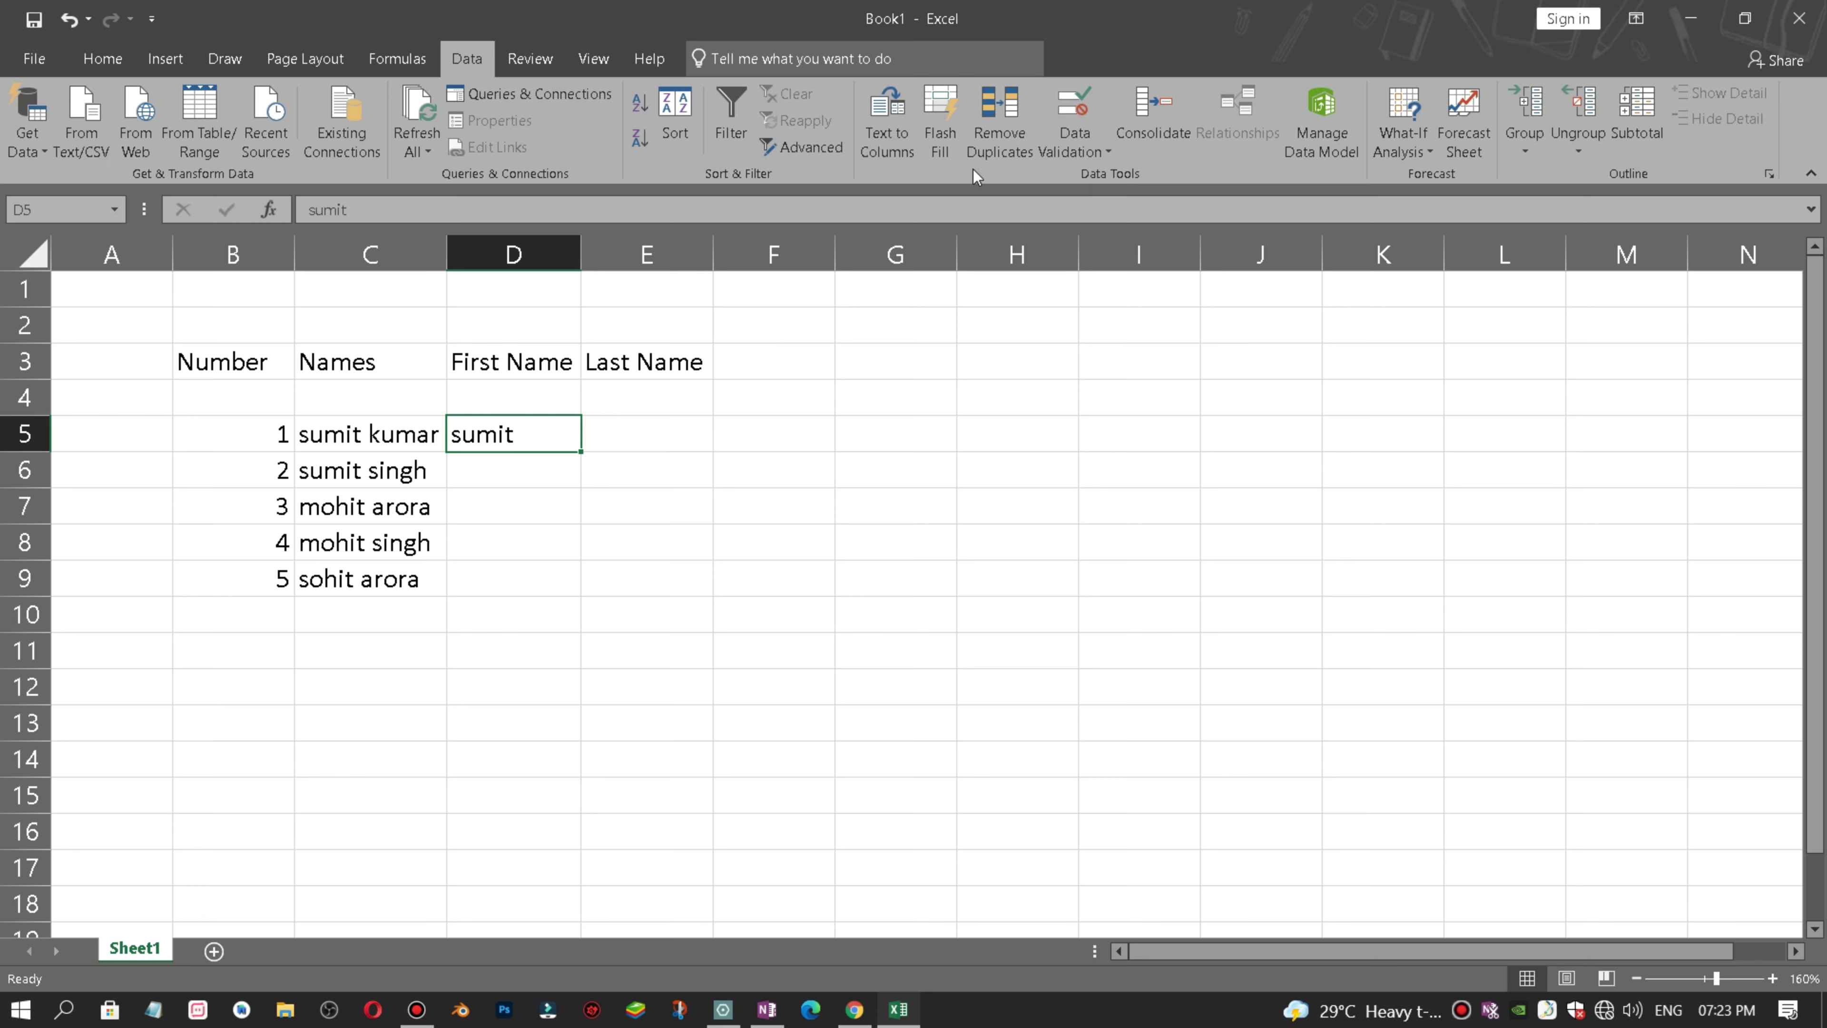
left_click(952, 129)
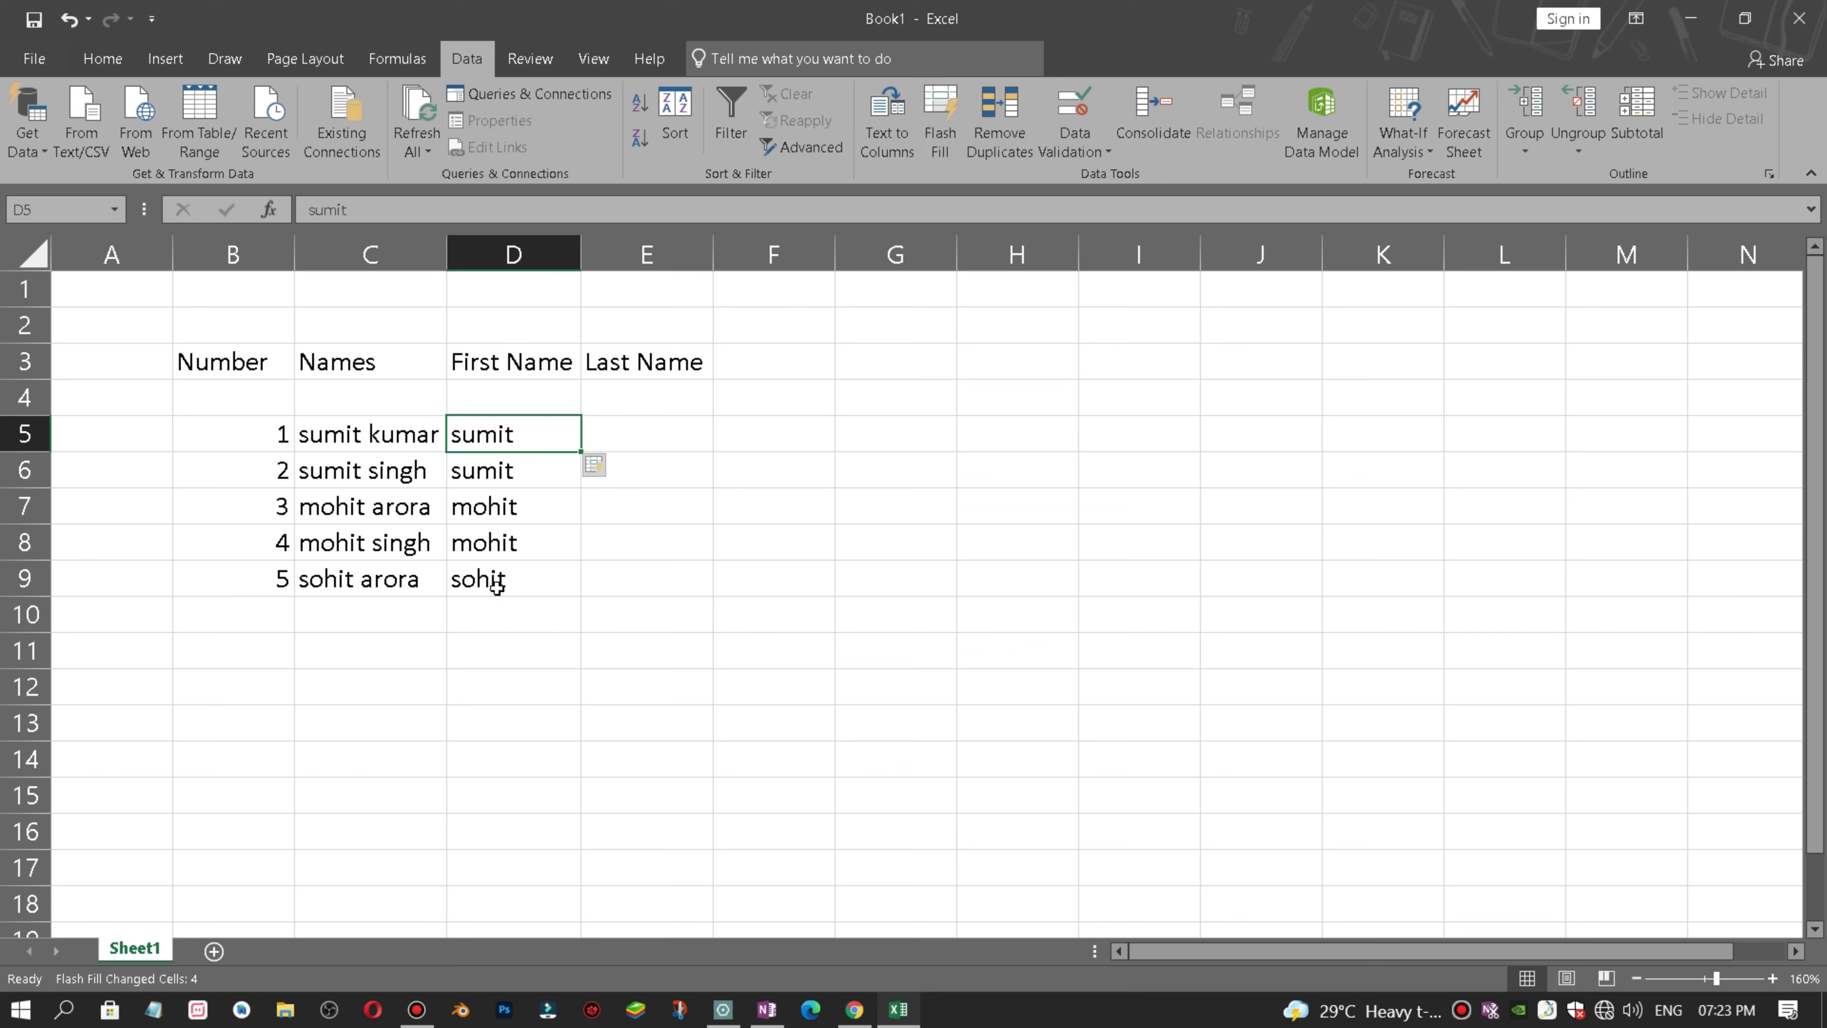
- Check the filled first names in D5:D9, ending with sohit in D9
left_click(538, 475)
left_click(540, 513)
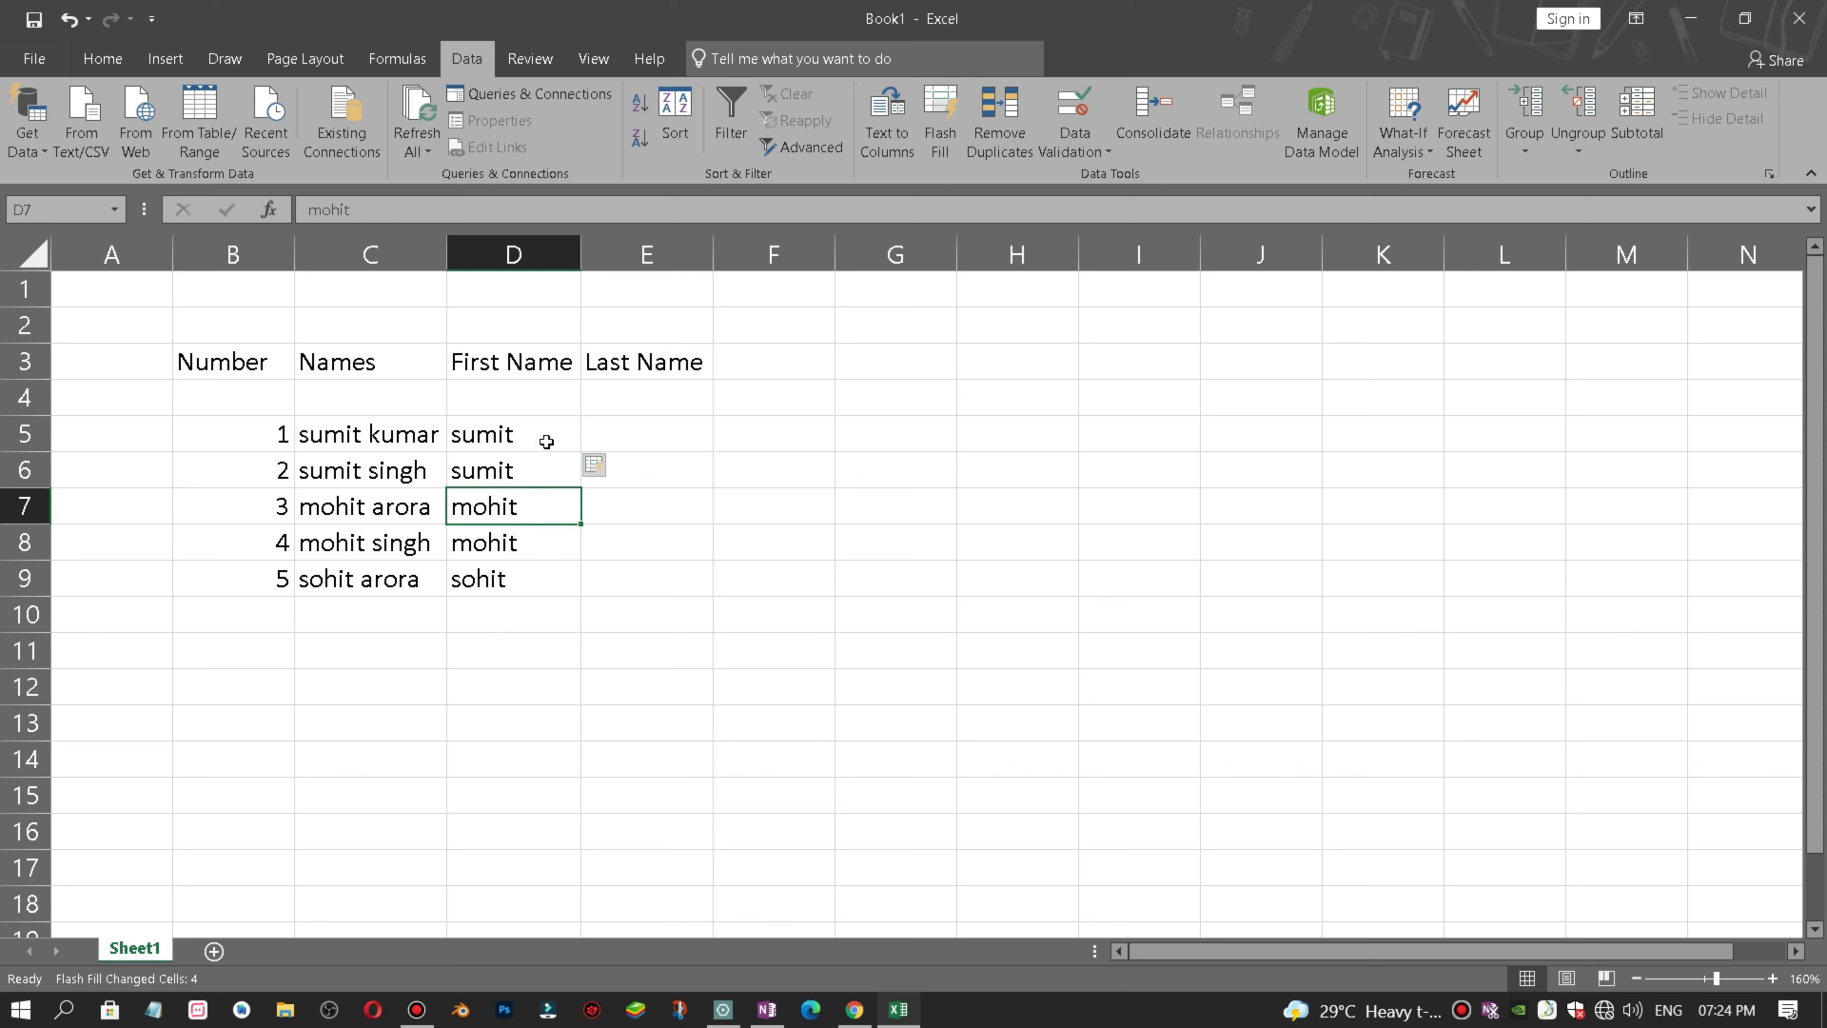
left_click(547, 441)
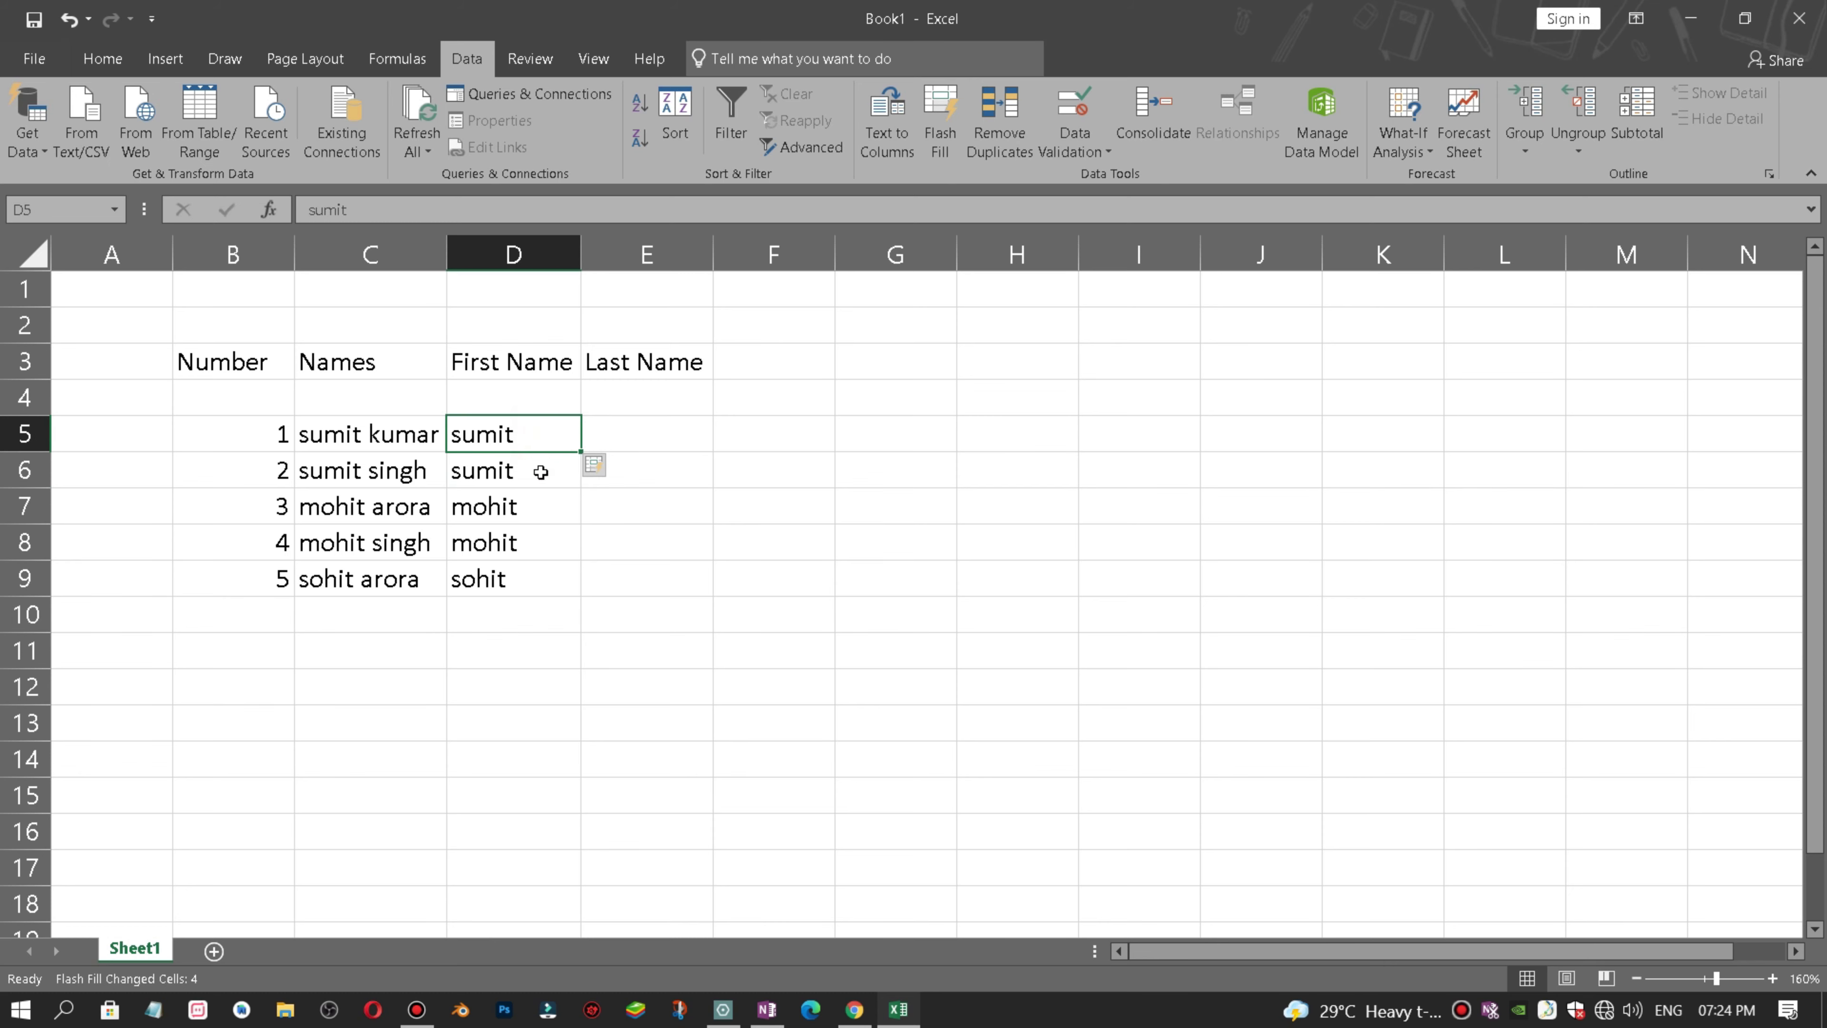
left_click(542, 472)
left_click(544, 436)
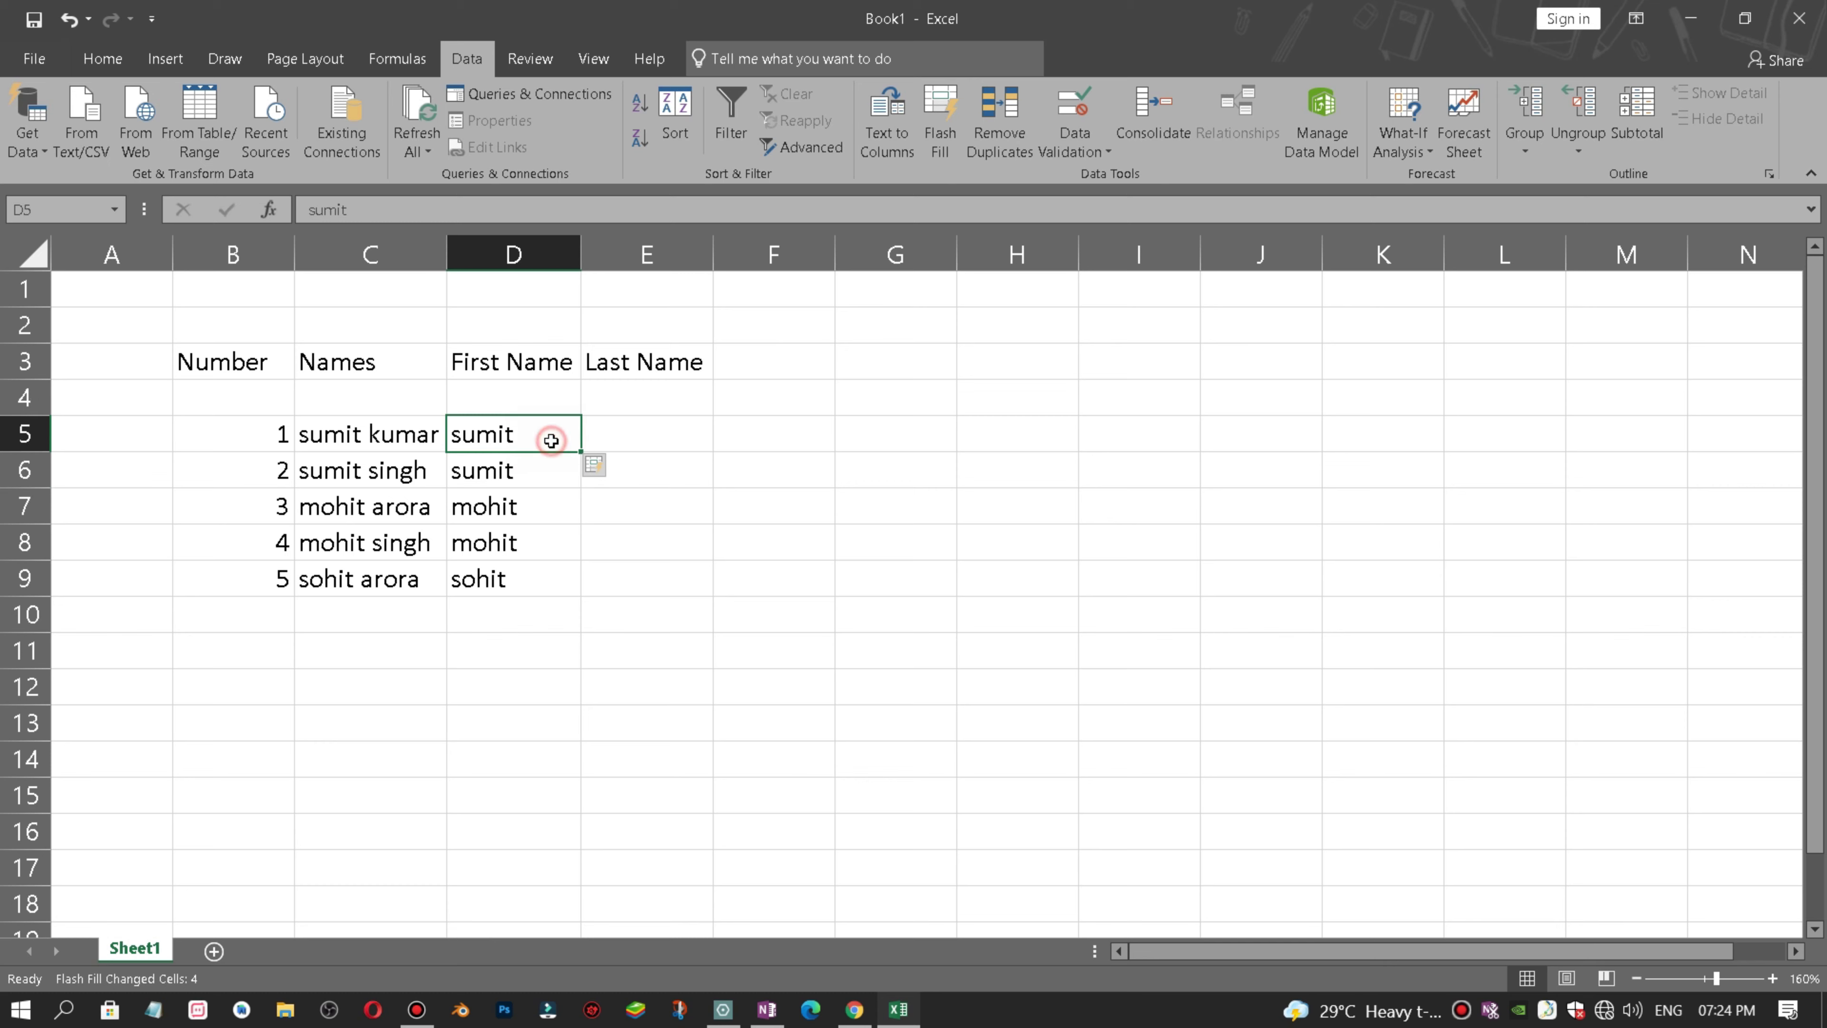
left_click(543, 476)
left_click(543, 507)
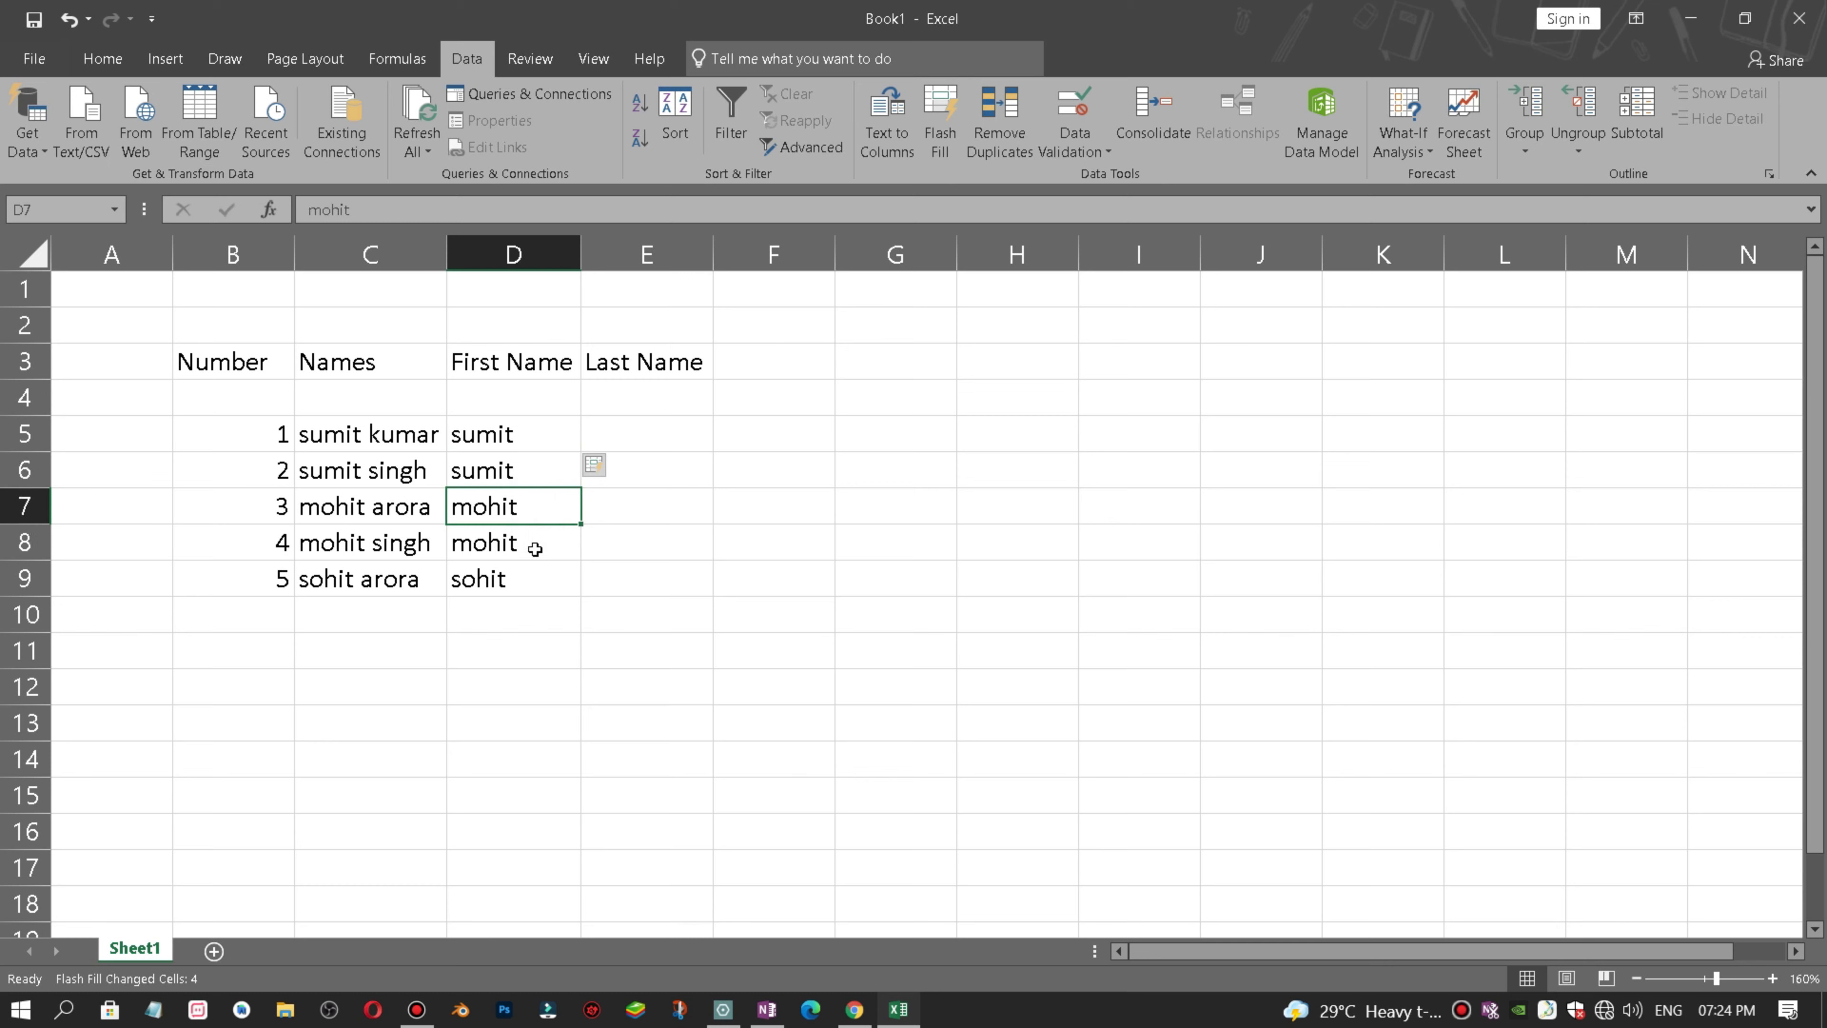
left_click(534, 546)
left_click(527, 580)
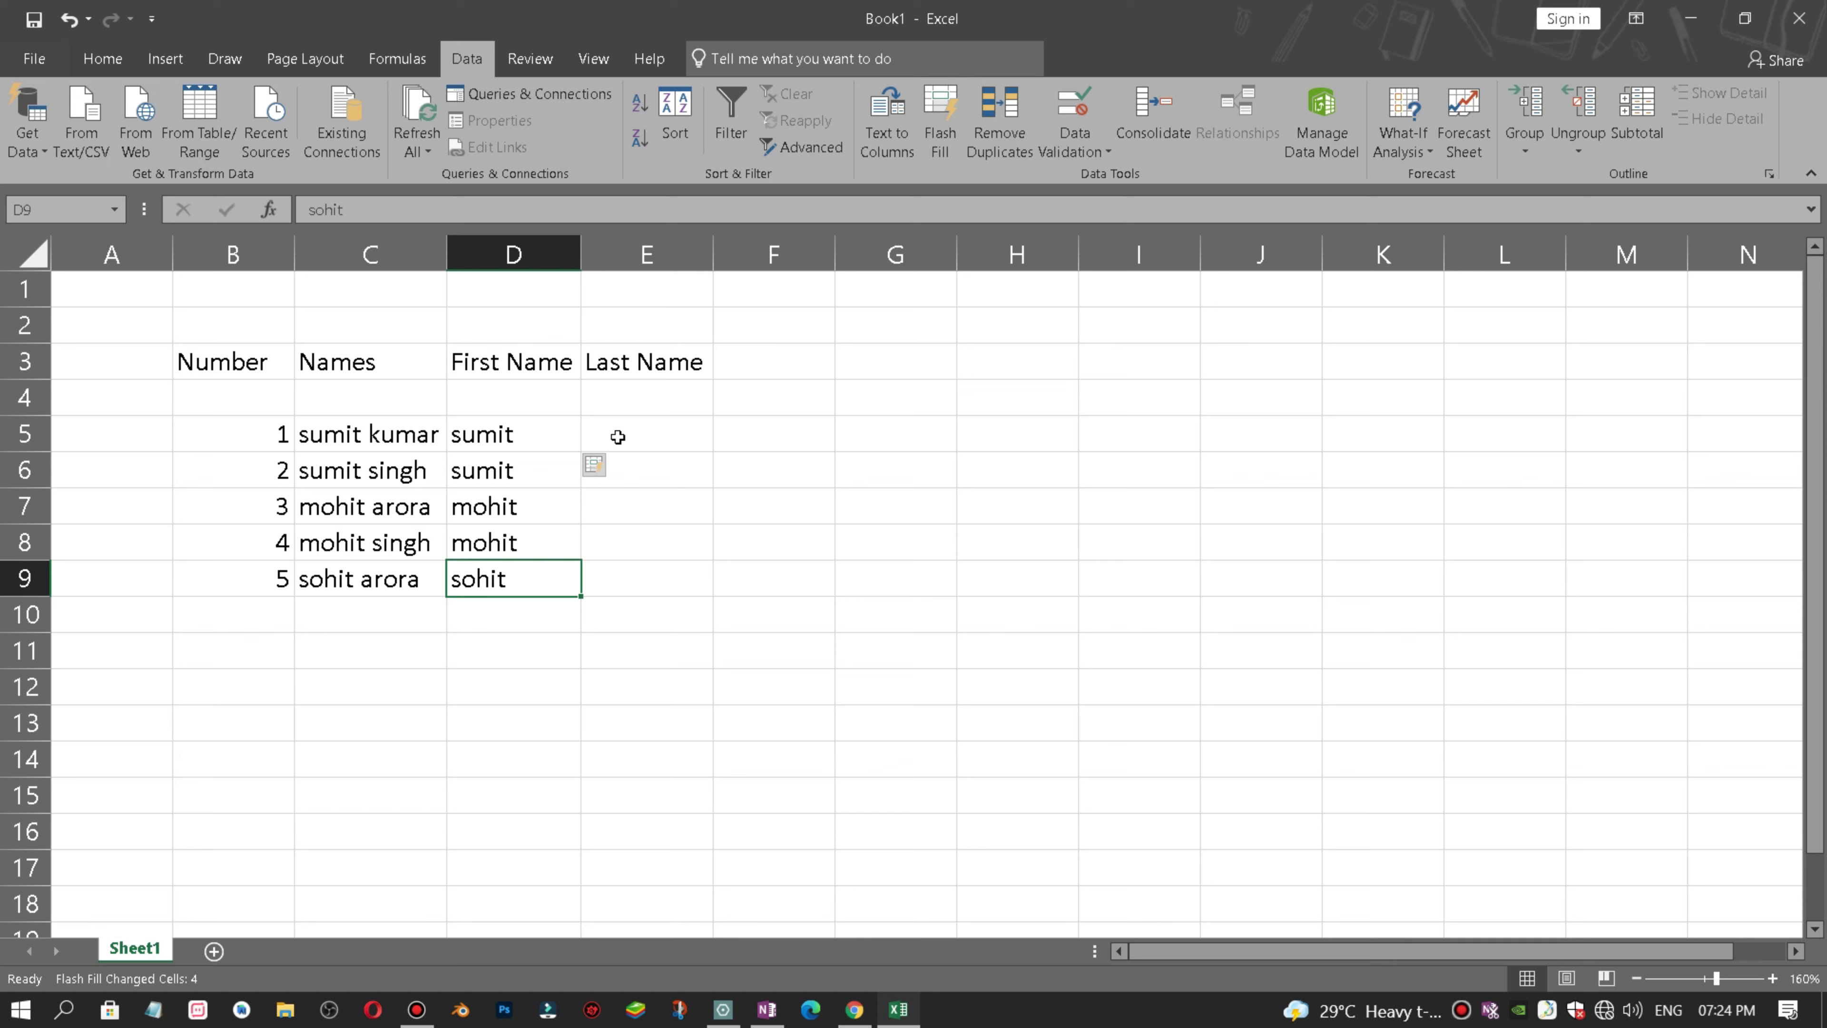
- Enter the example last name kumar in E5 and Flash Fill E6:E9 with Ctrl+E
left_click(618, 437)
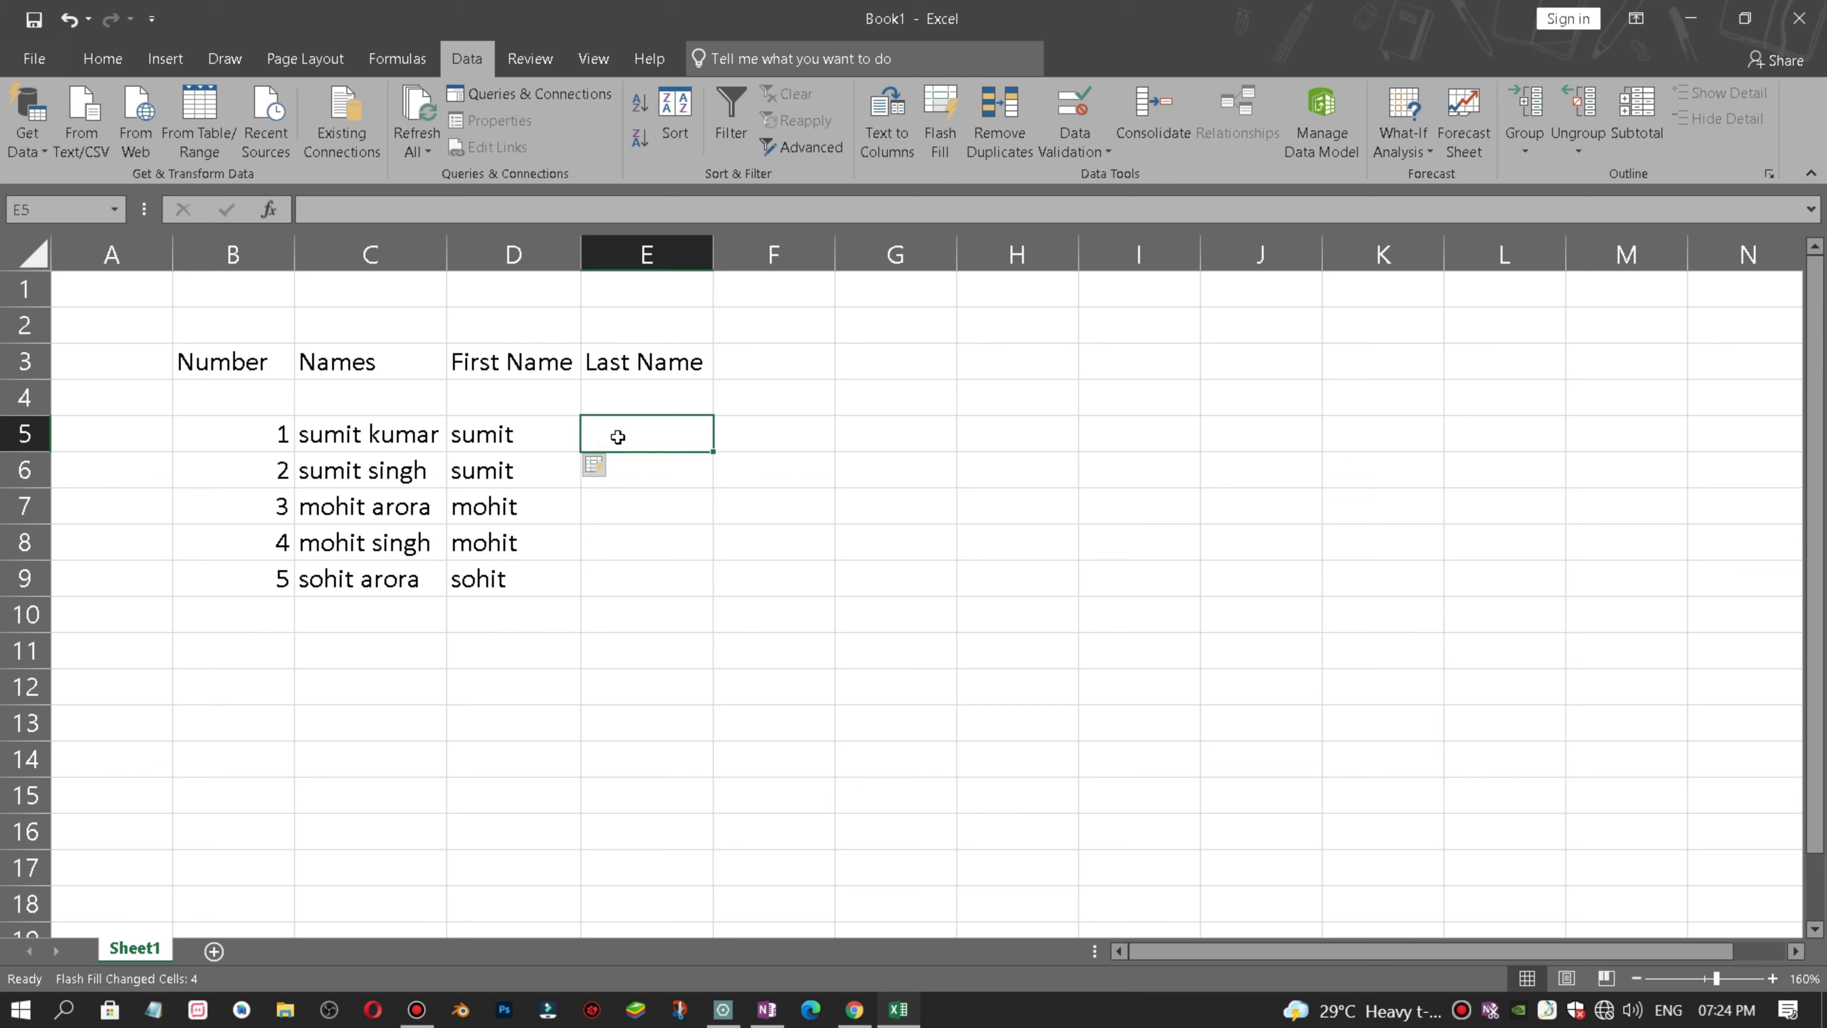
type("ku")
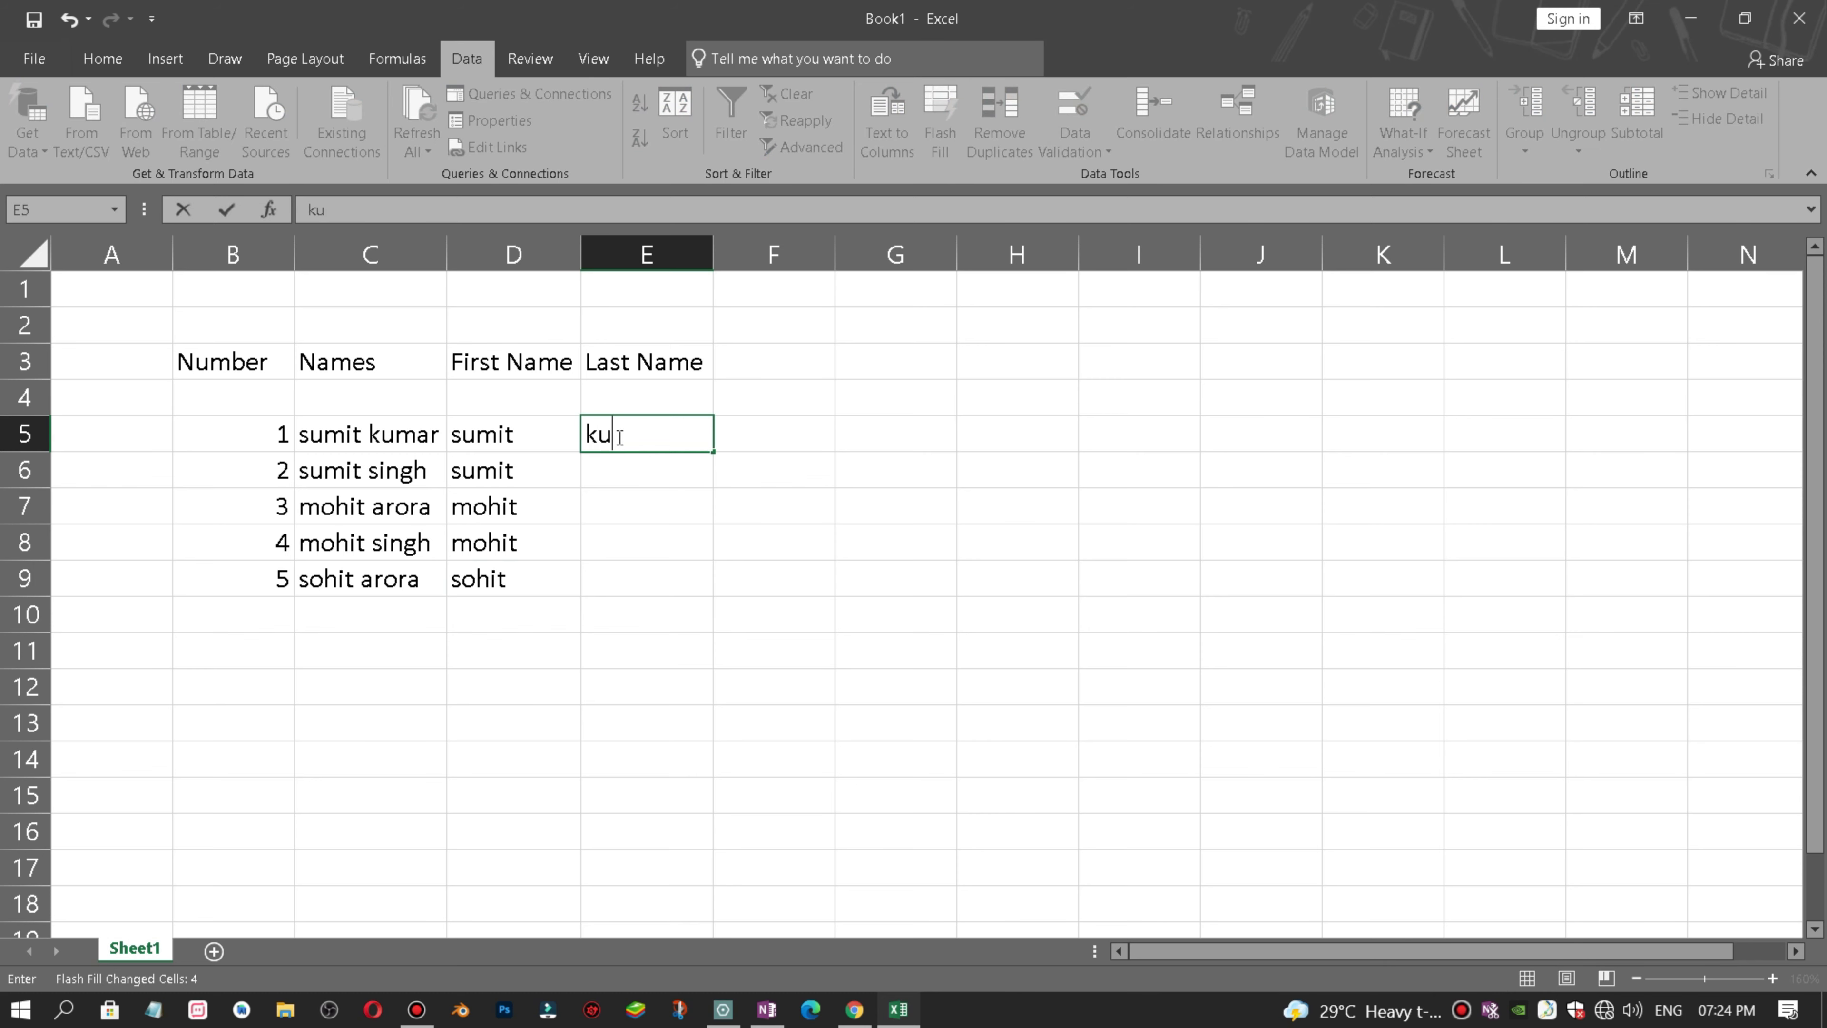
type("mar")
key("Return")
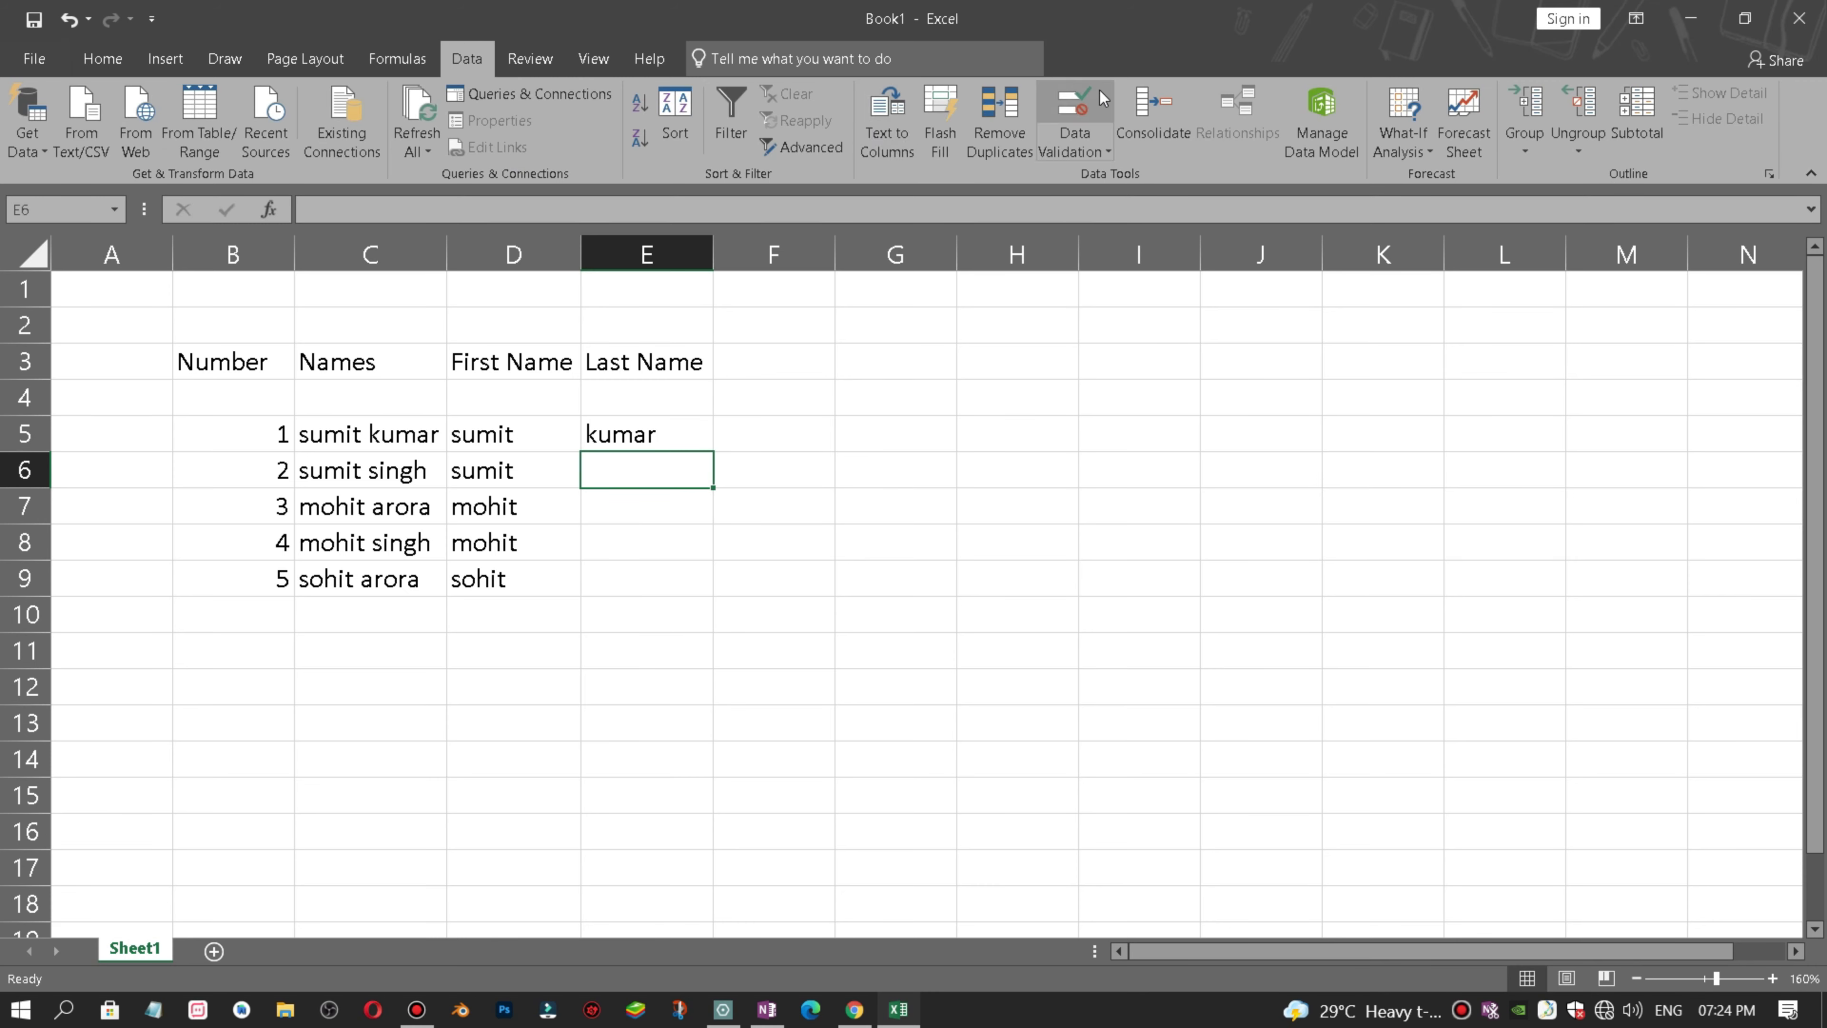
left_click(669, 429)
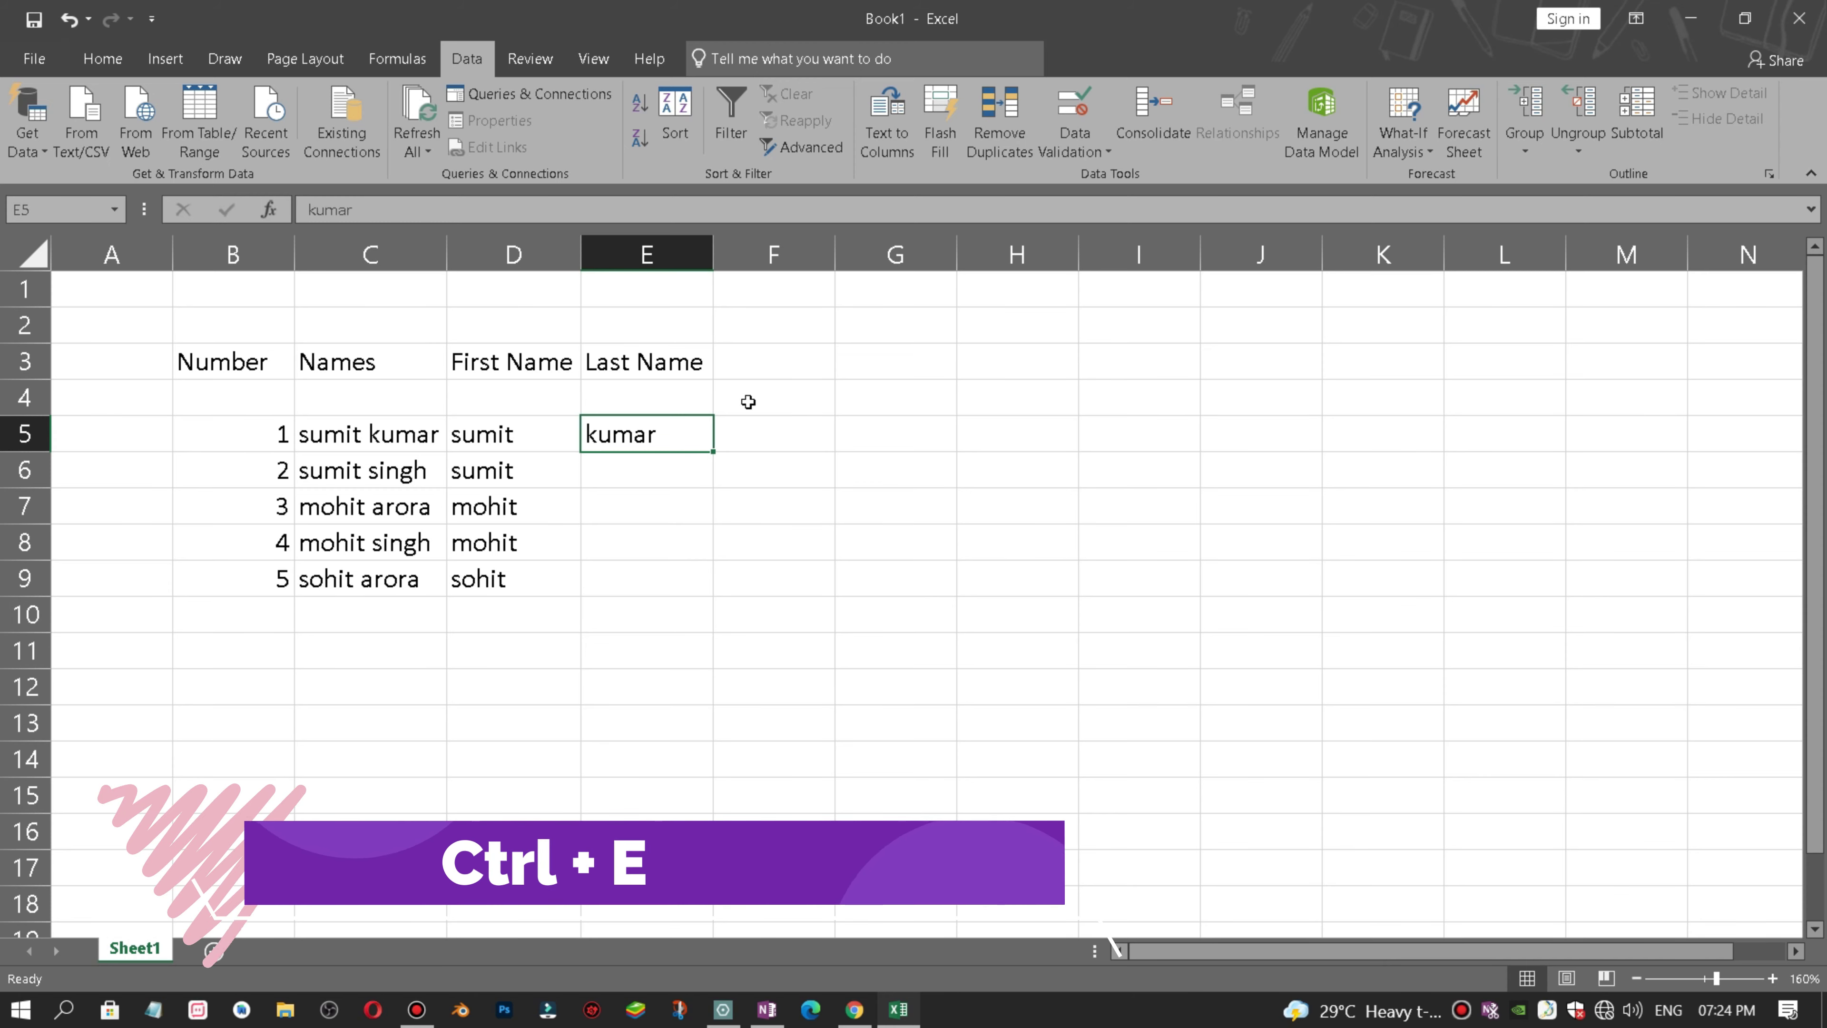
key("ctrl+e")
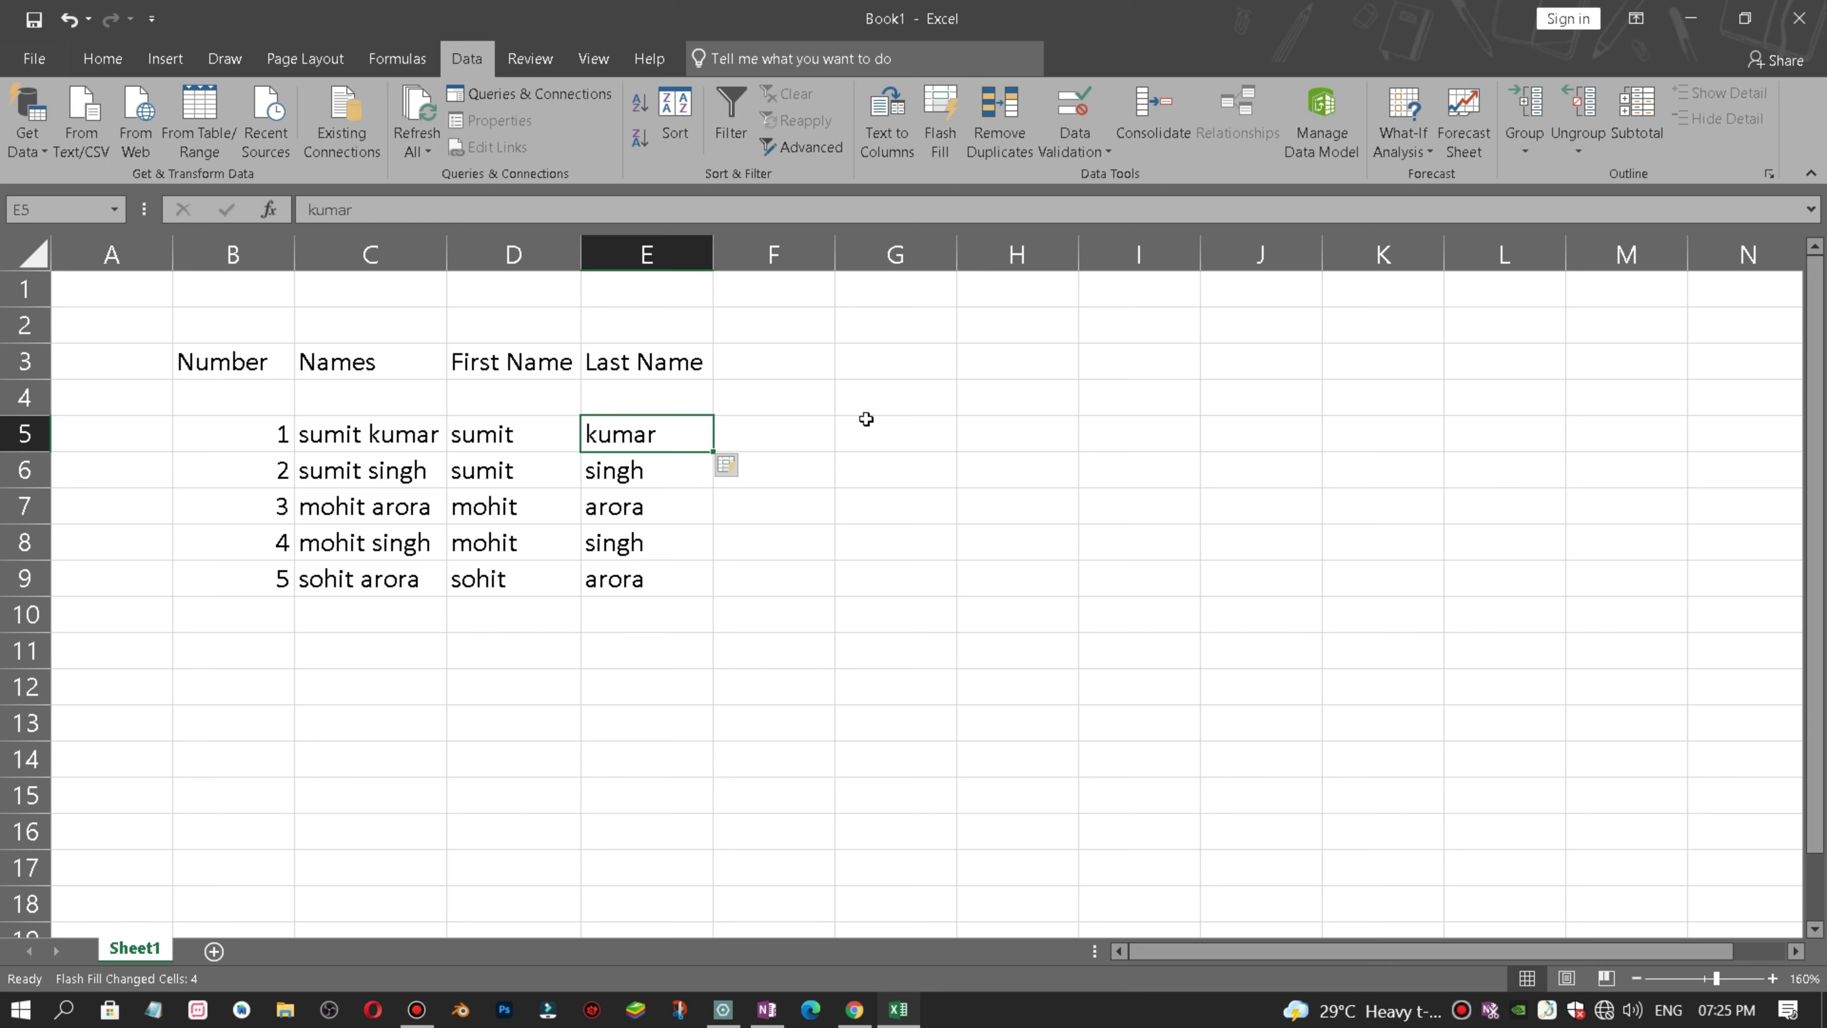
key("Escape")
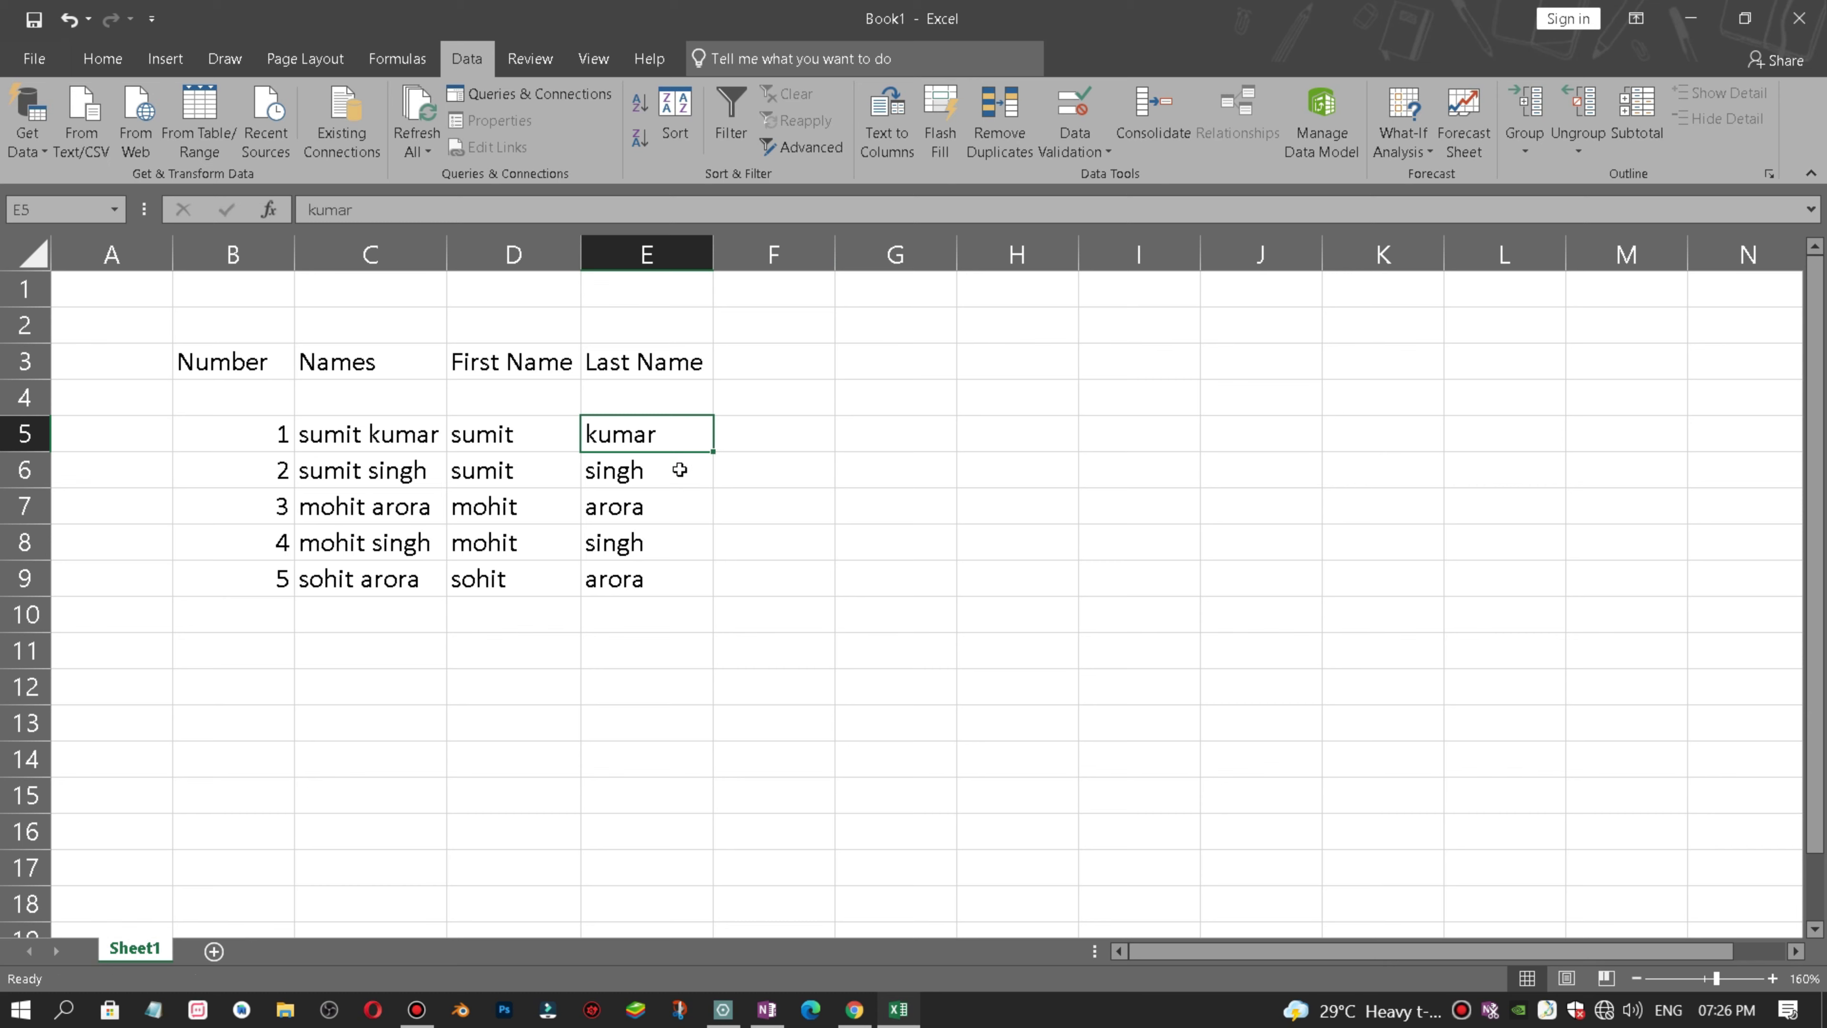
- Check the filled surnames singh, arora, singh and arora in the Last Name column
left_click(679, 469)
left_click(682, 513)
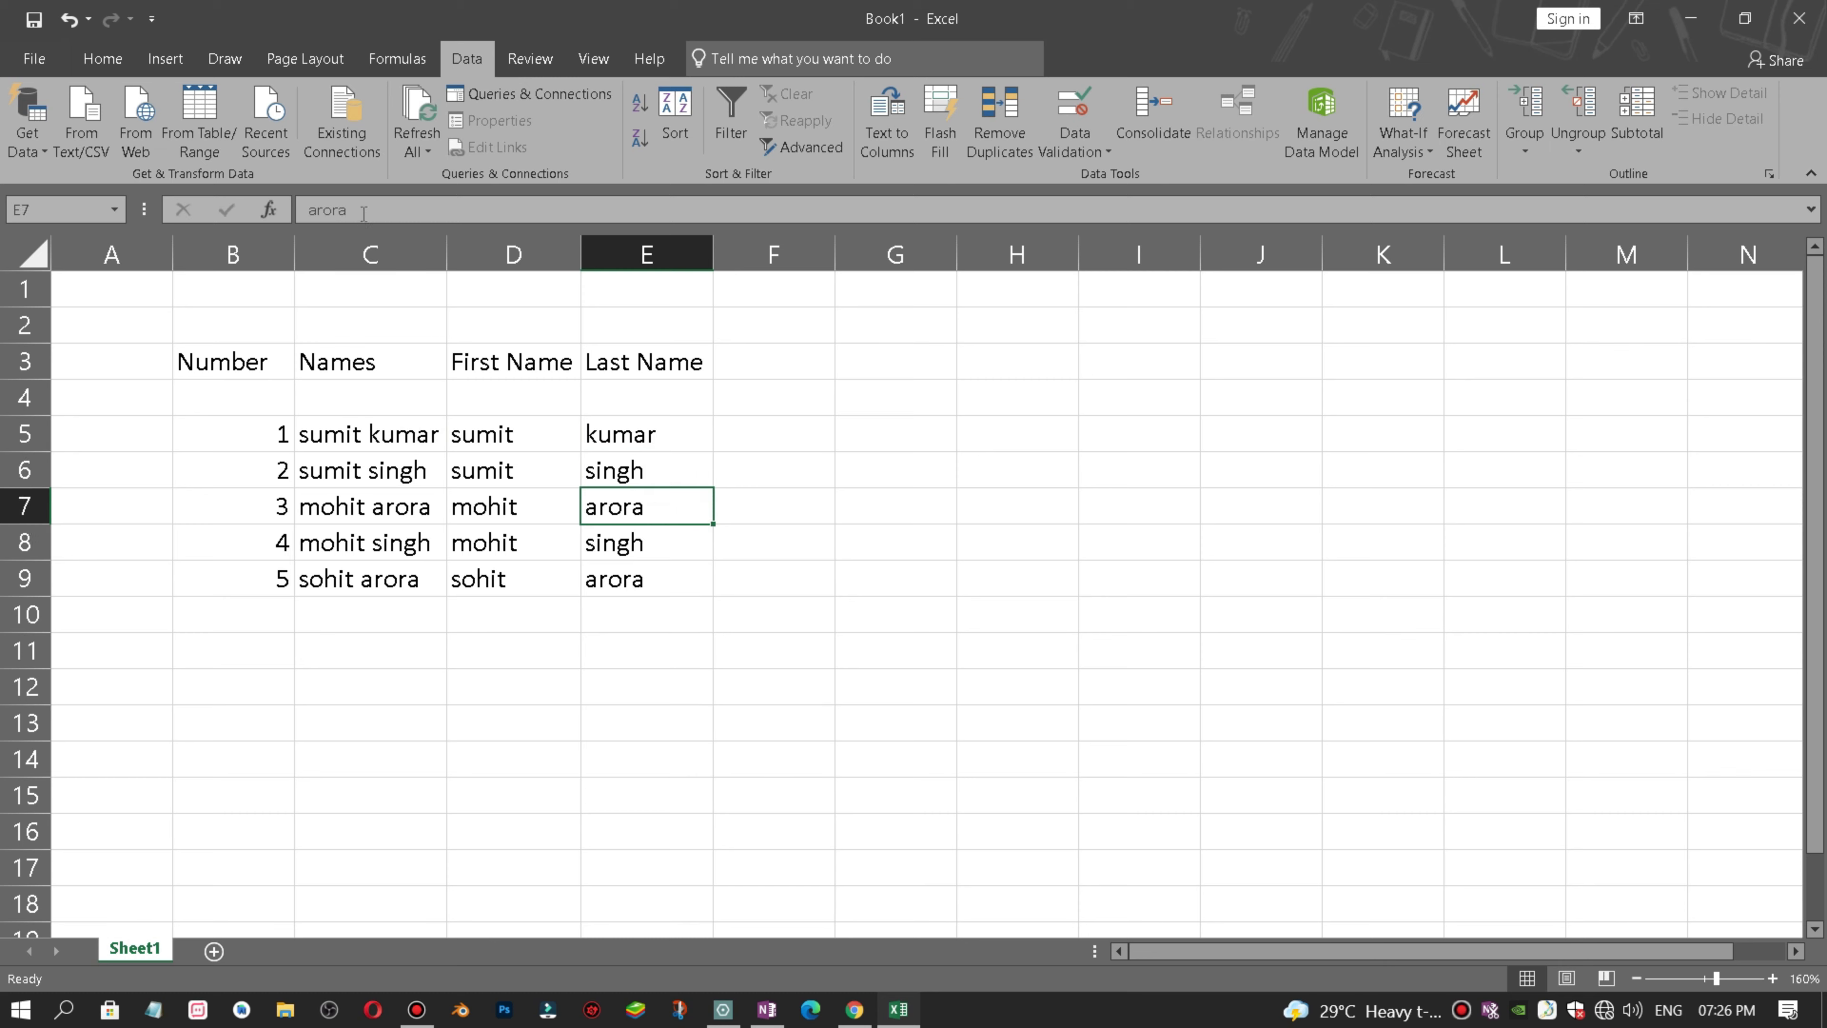
left_click(652, 538)
left_click(651, 576)
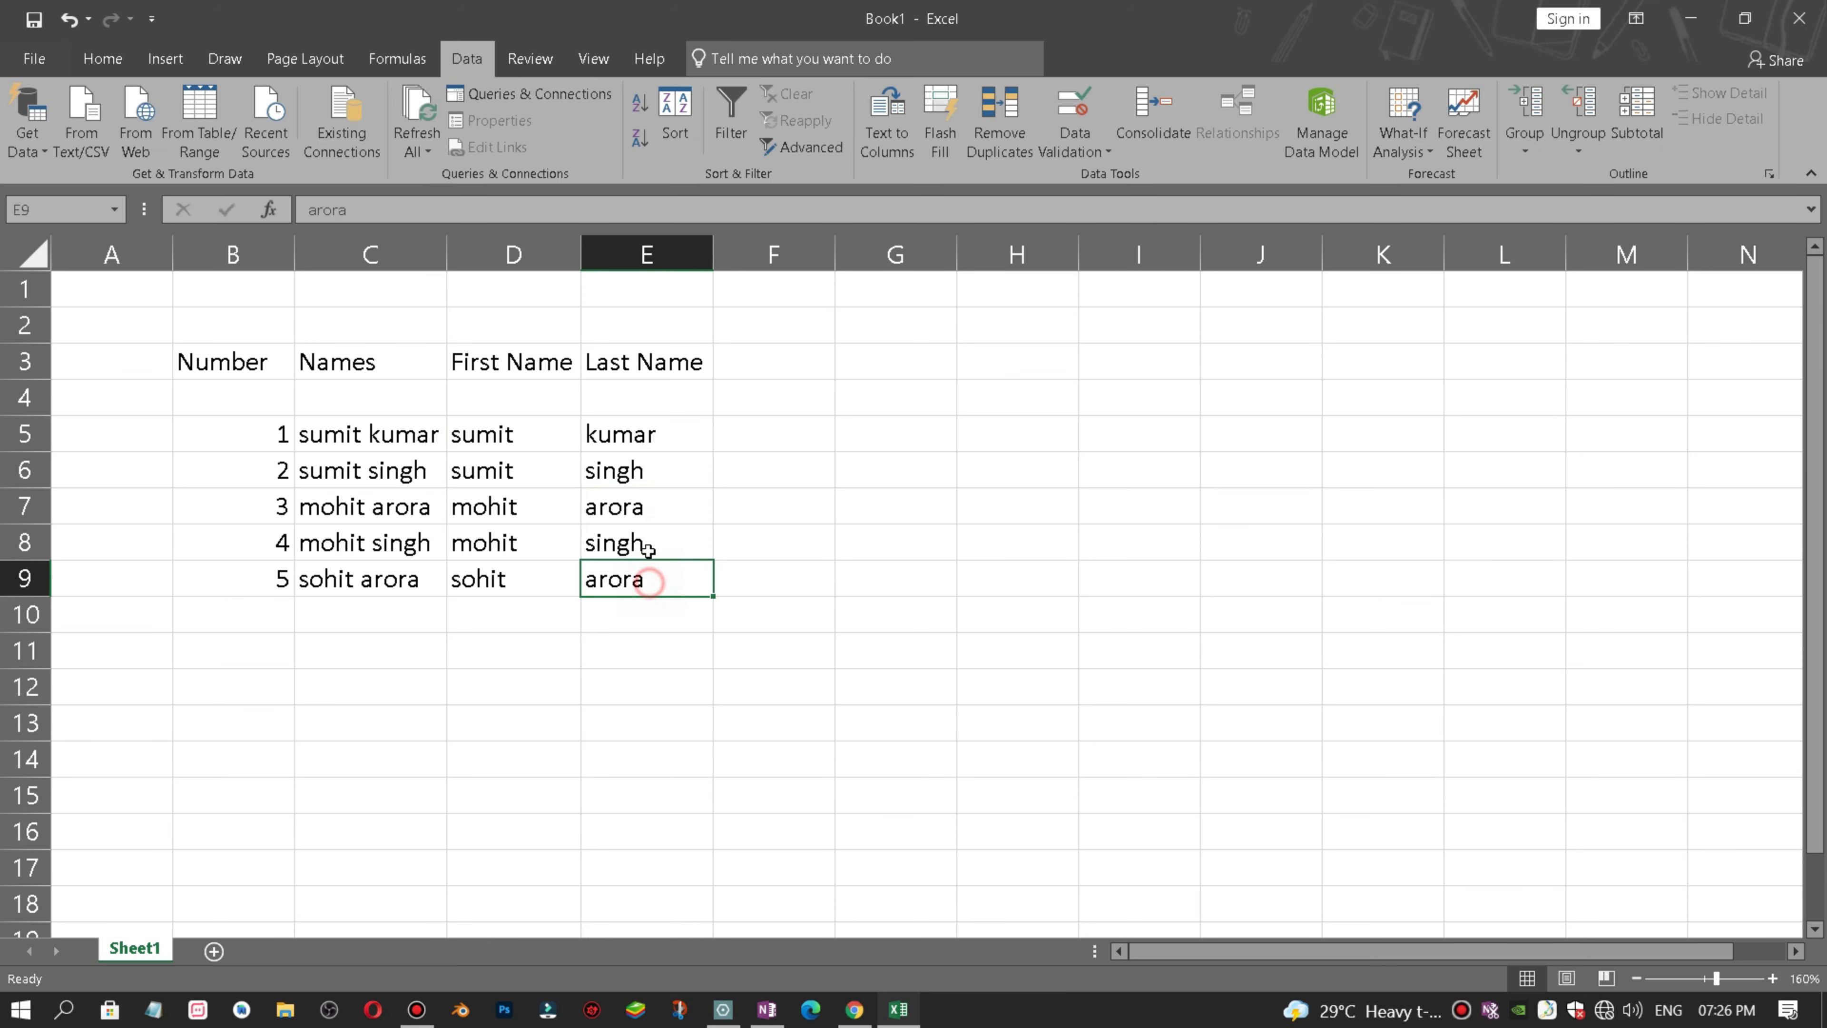
left_click(654, 445)
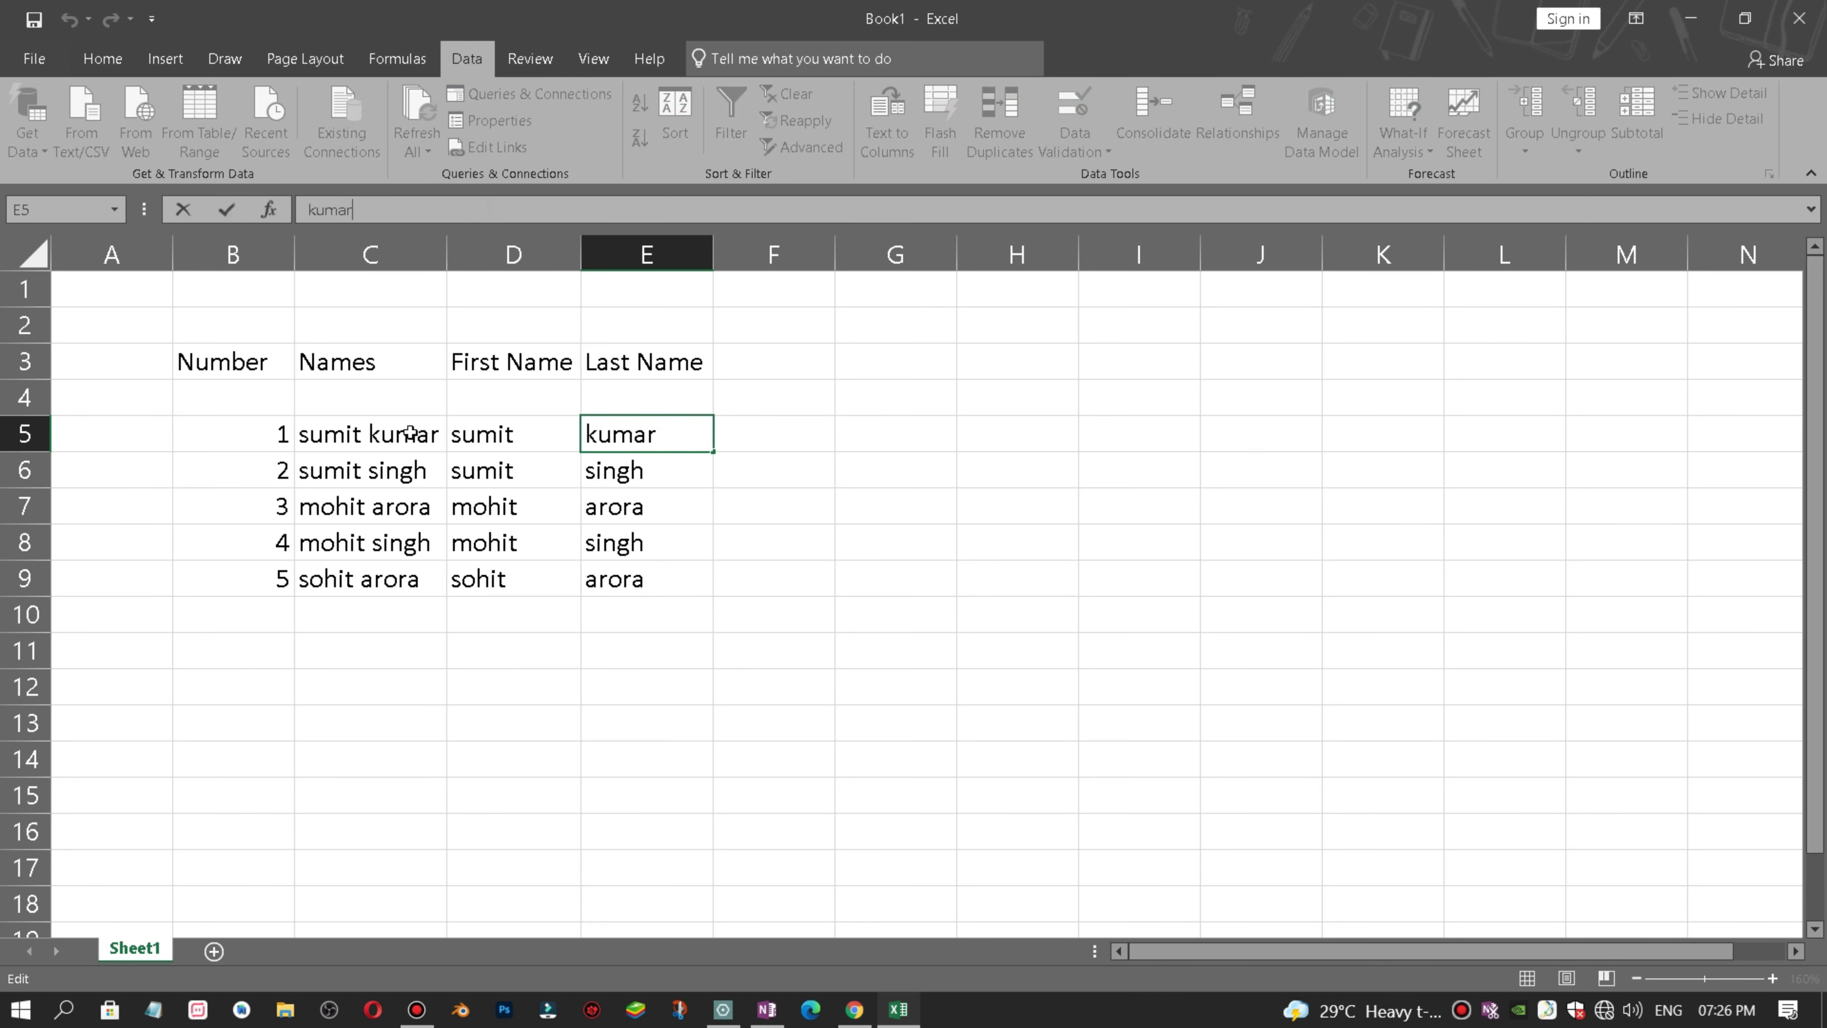
left_click(392, 434)
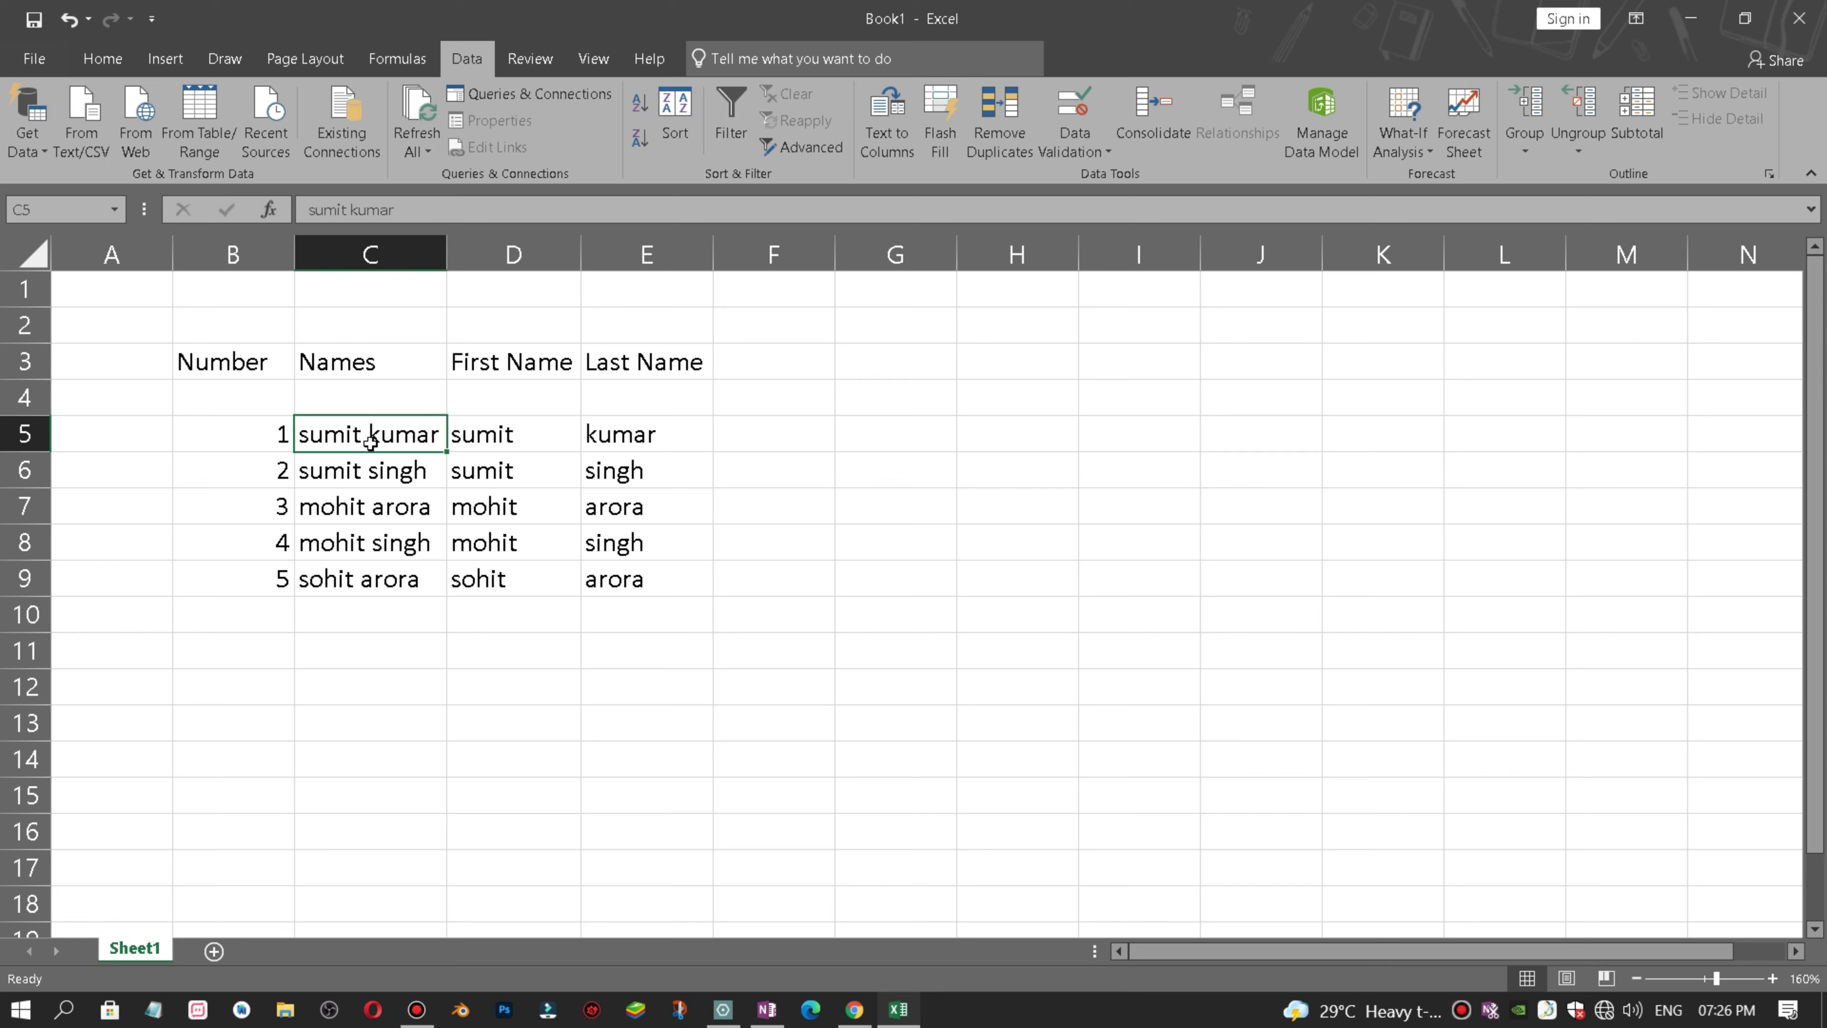
left_click(680, 453)
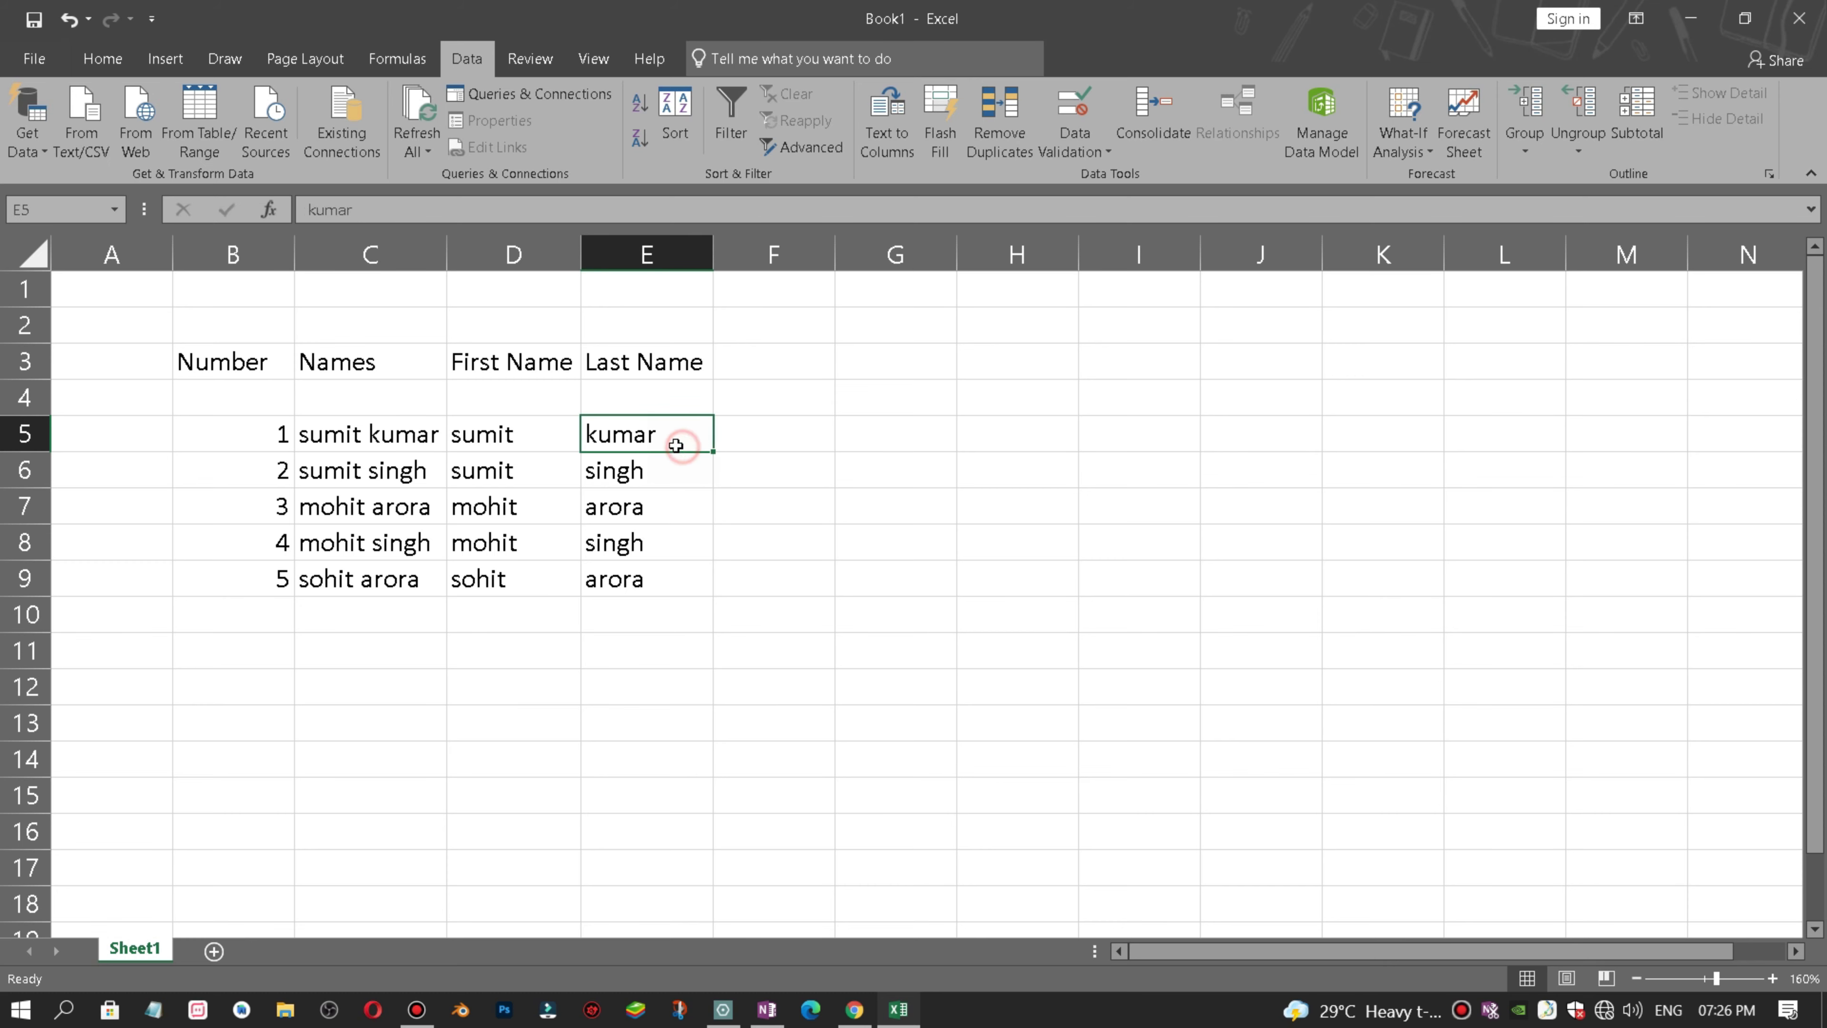
left_click(538, 448)
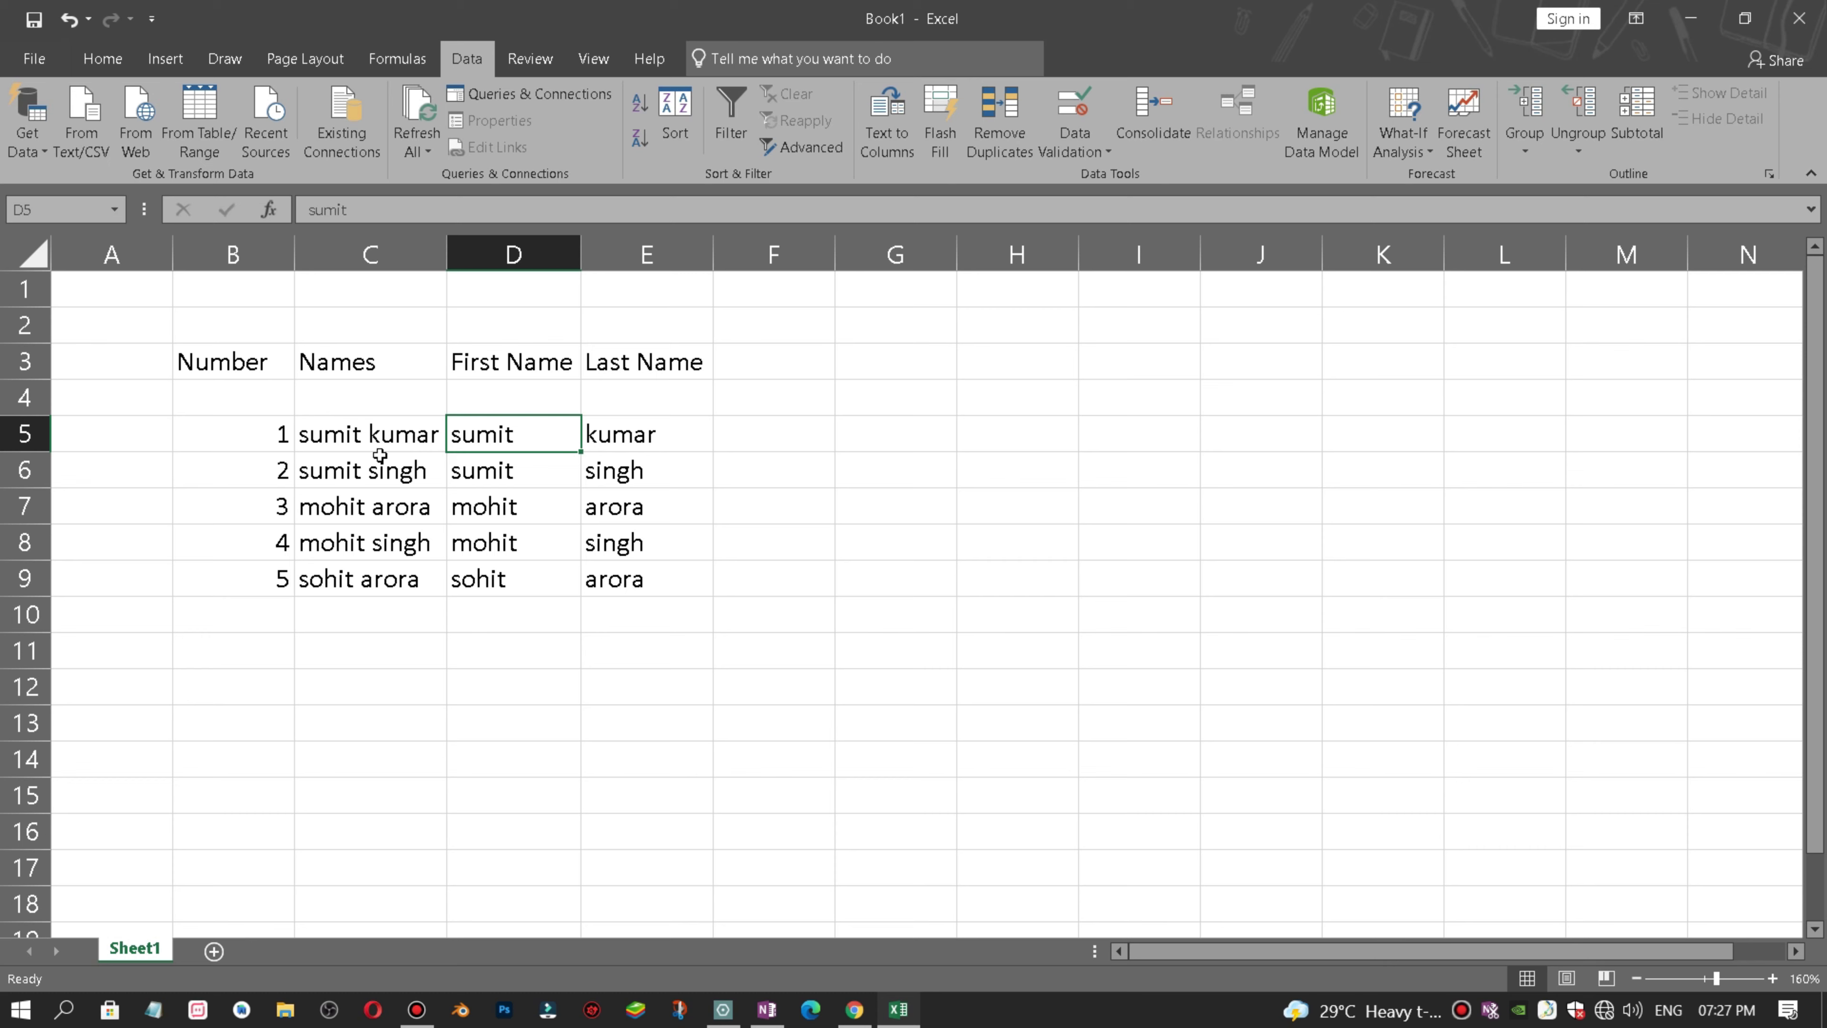
left_click(347, 469)
left_click(364, 429)
left_click(367, 497)
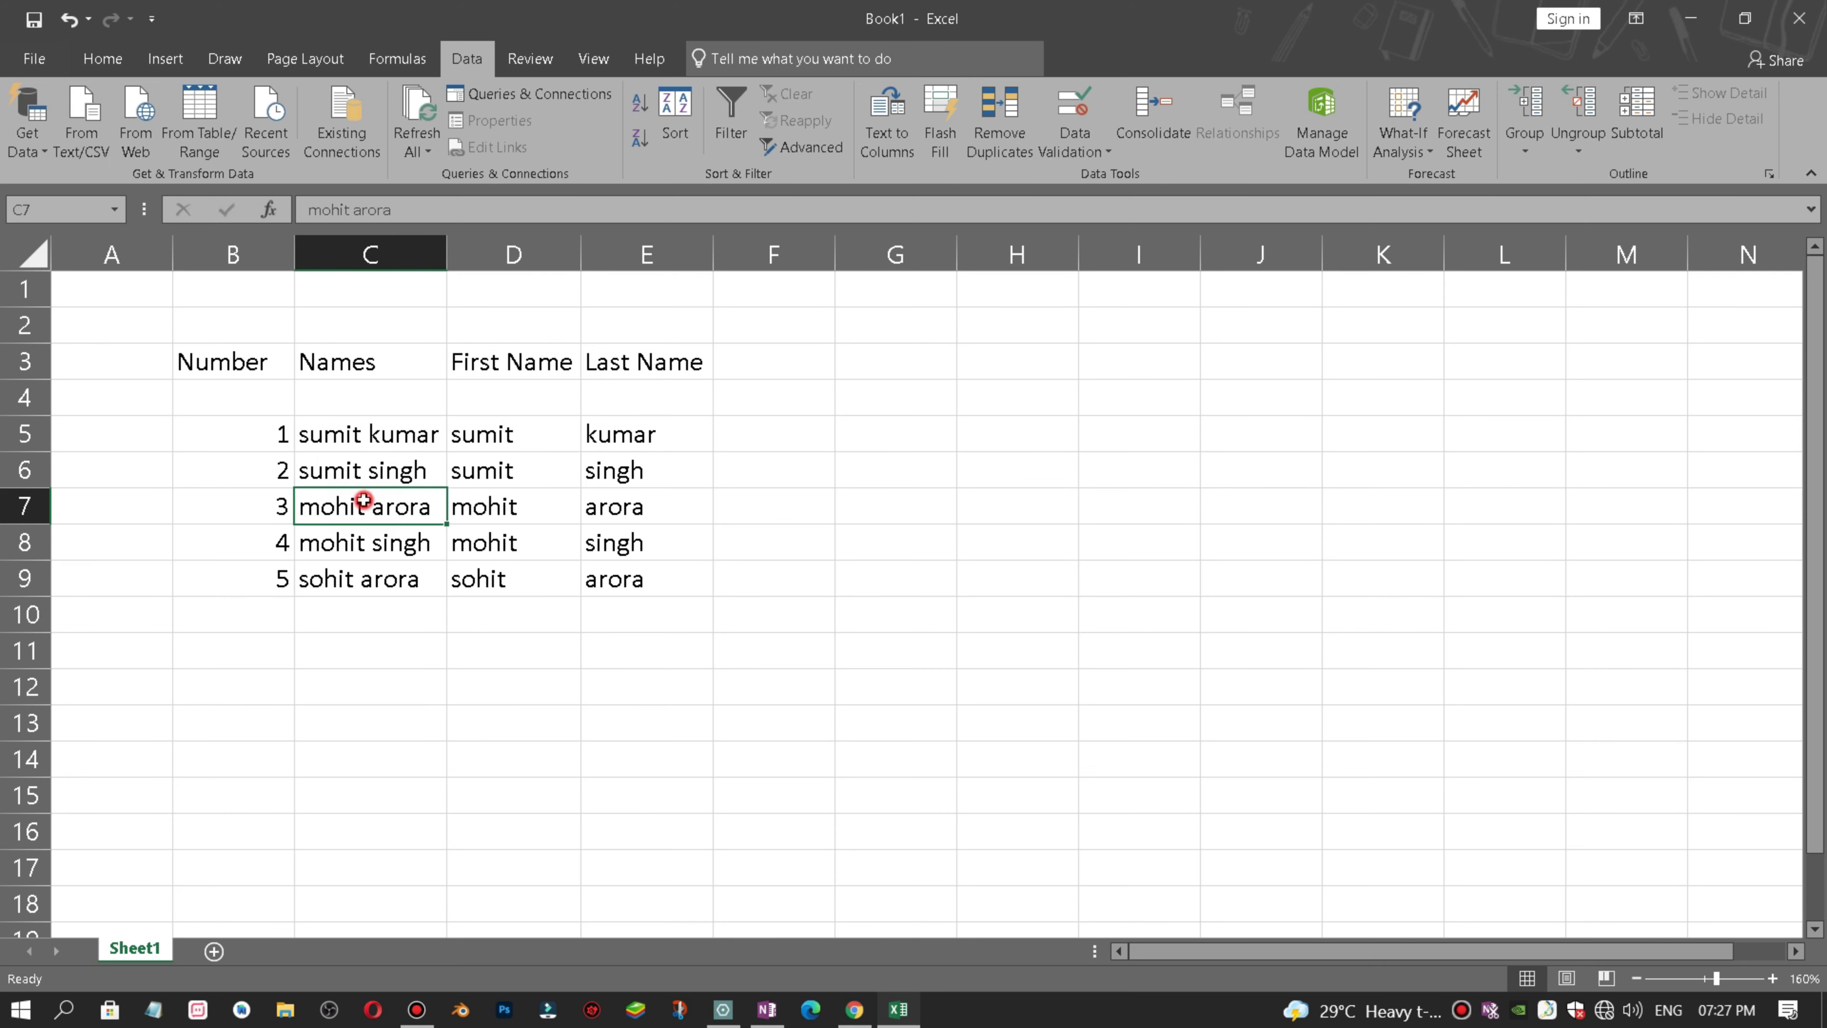
left_click(364, 548)
left_click(626, 440)
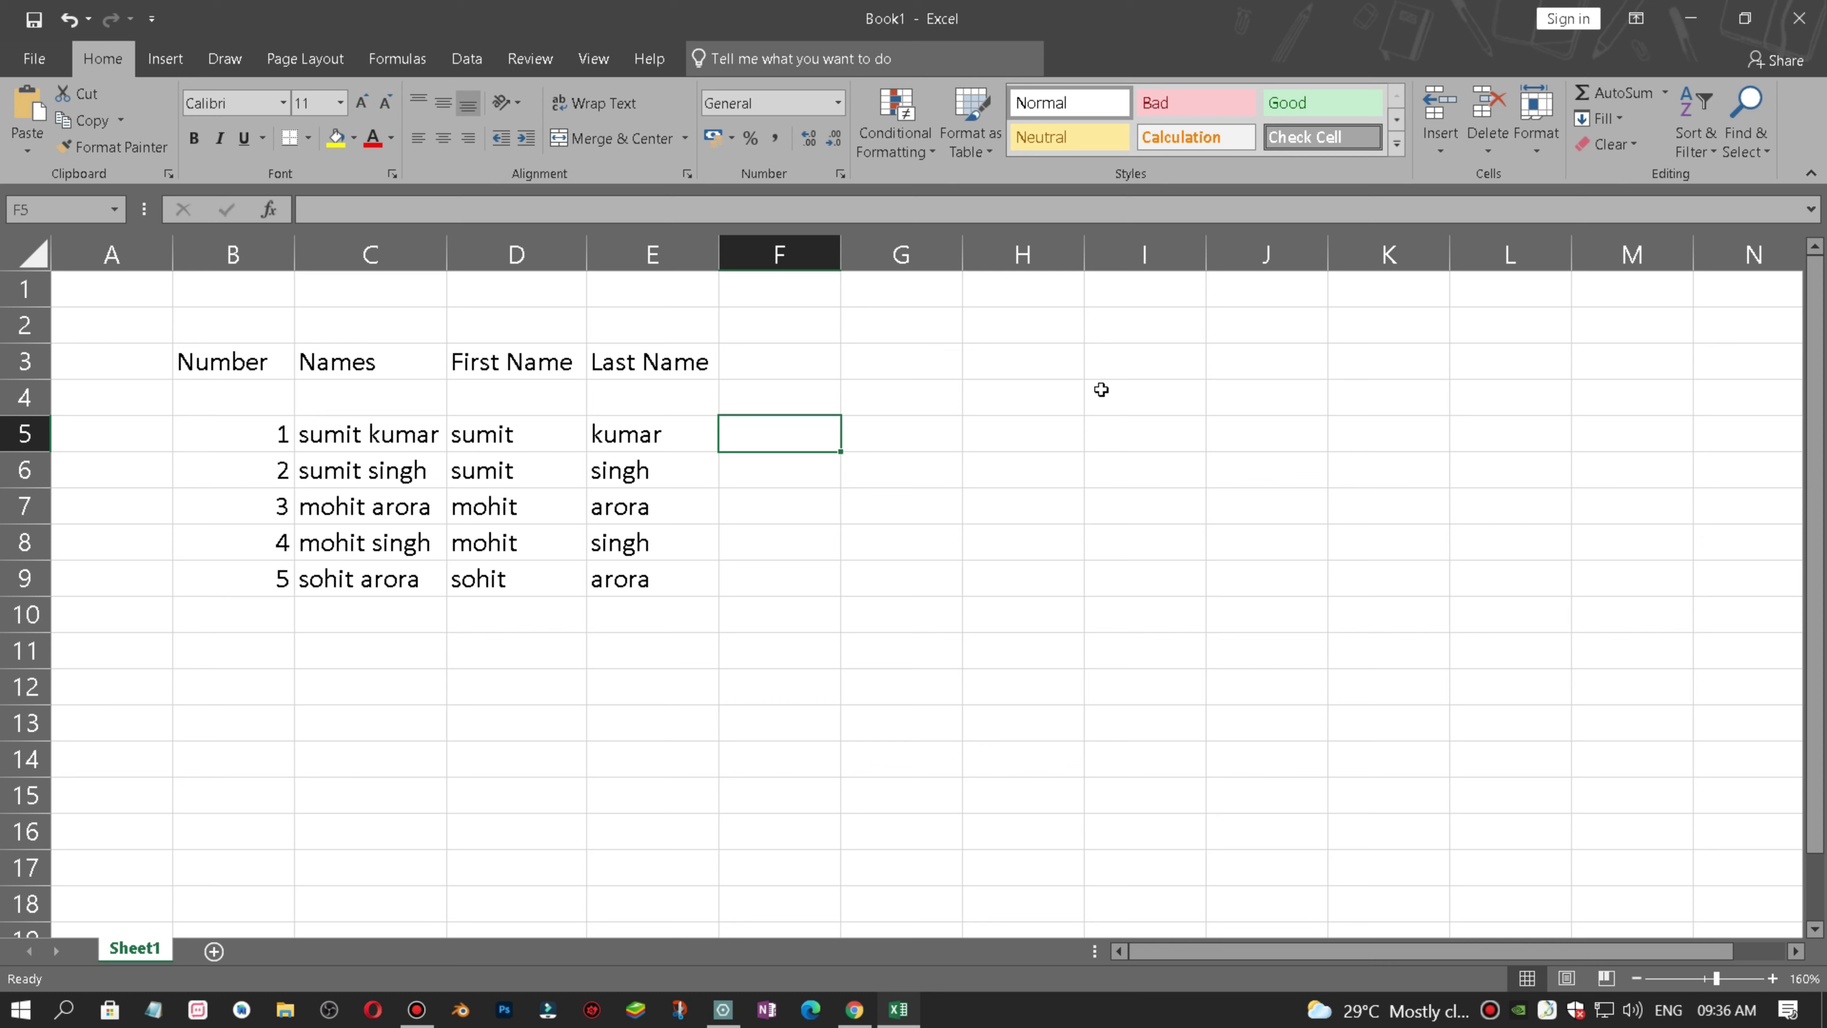
- Enter the initial s in F5 and Flash Fill the first-name initials down to F9
left_click(389, 437)
left_click(385, 472)
left_click(385, 508)
left_click(384, 546)
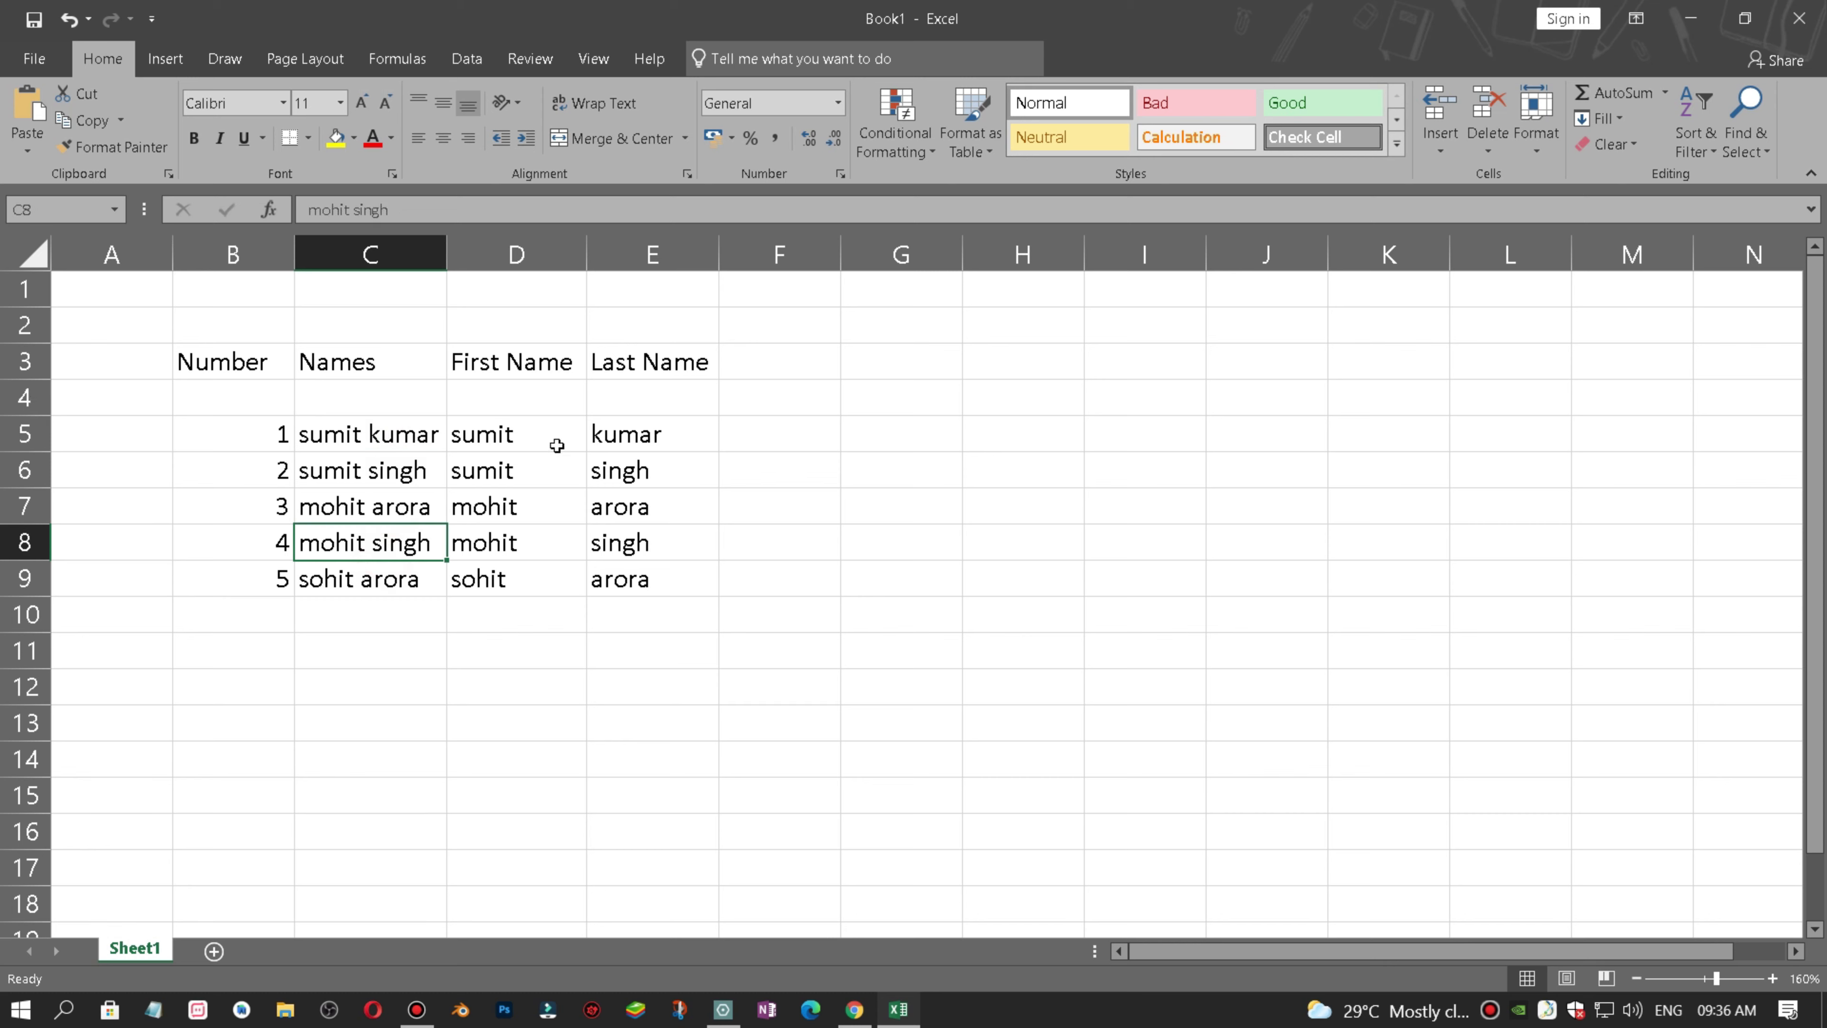
left_click(759, 434)
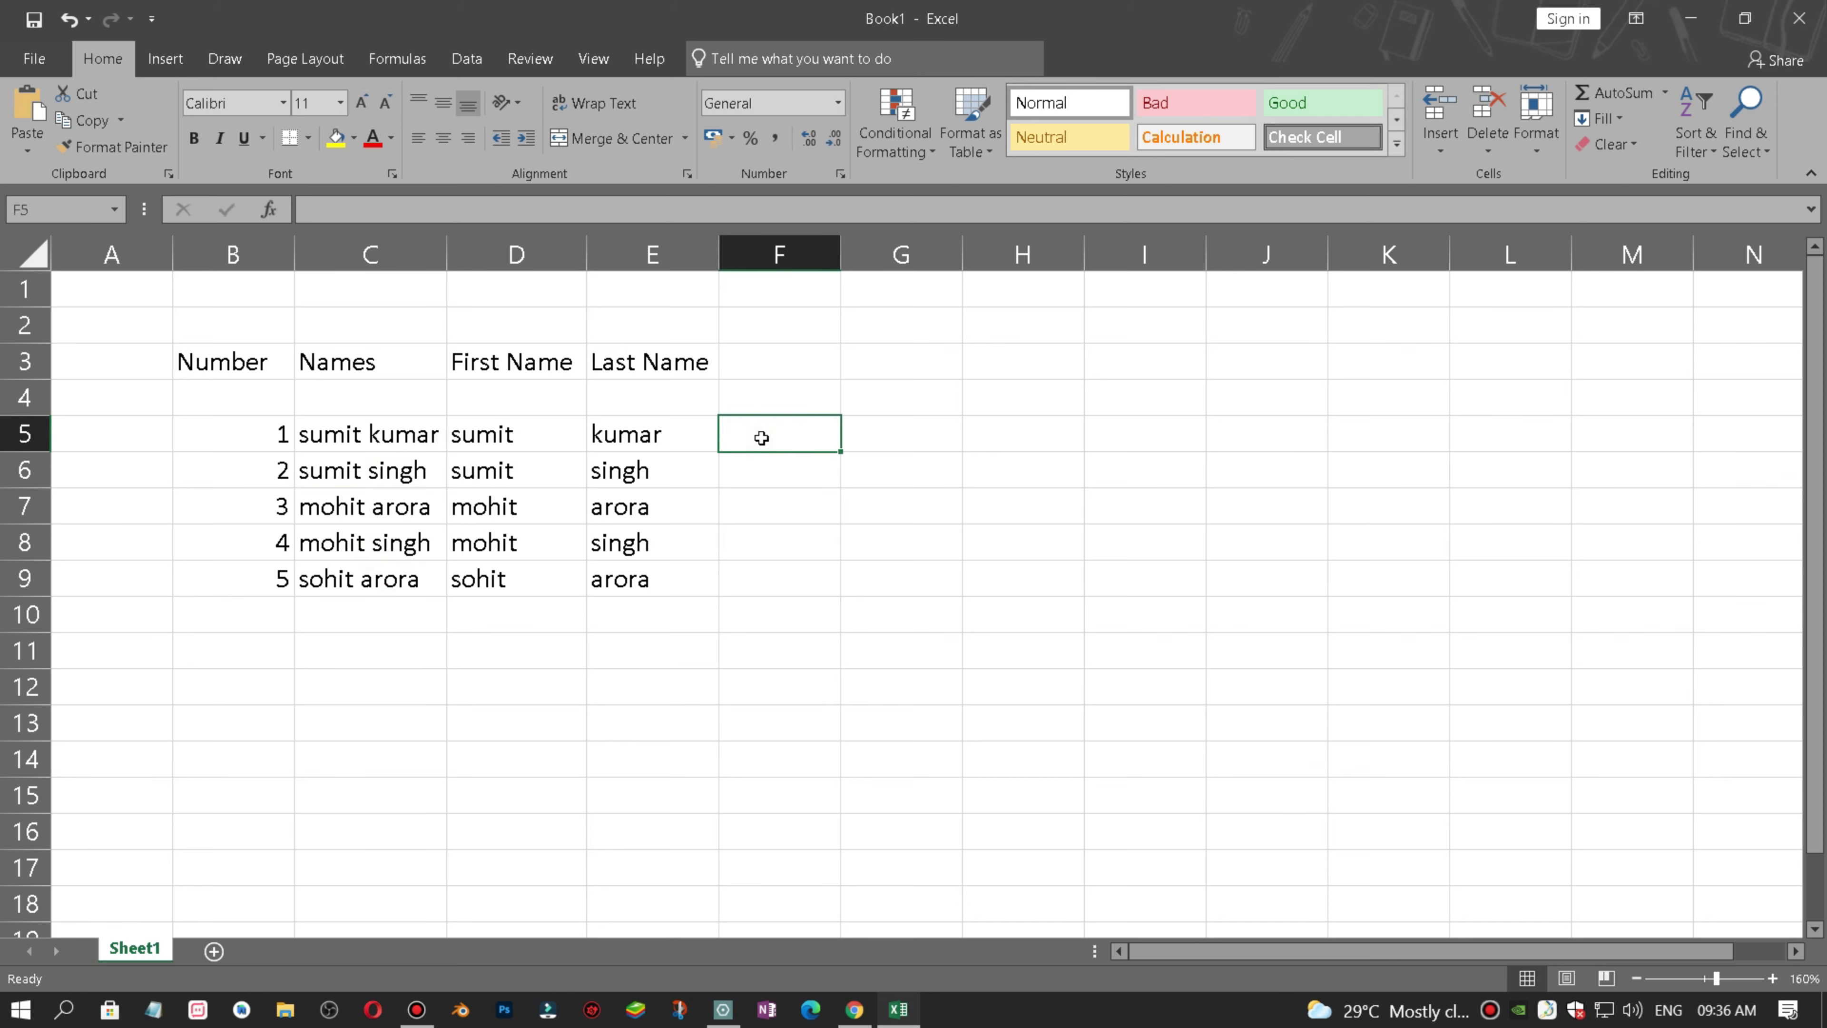
type("s")
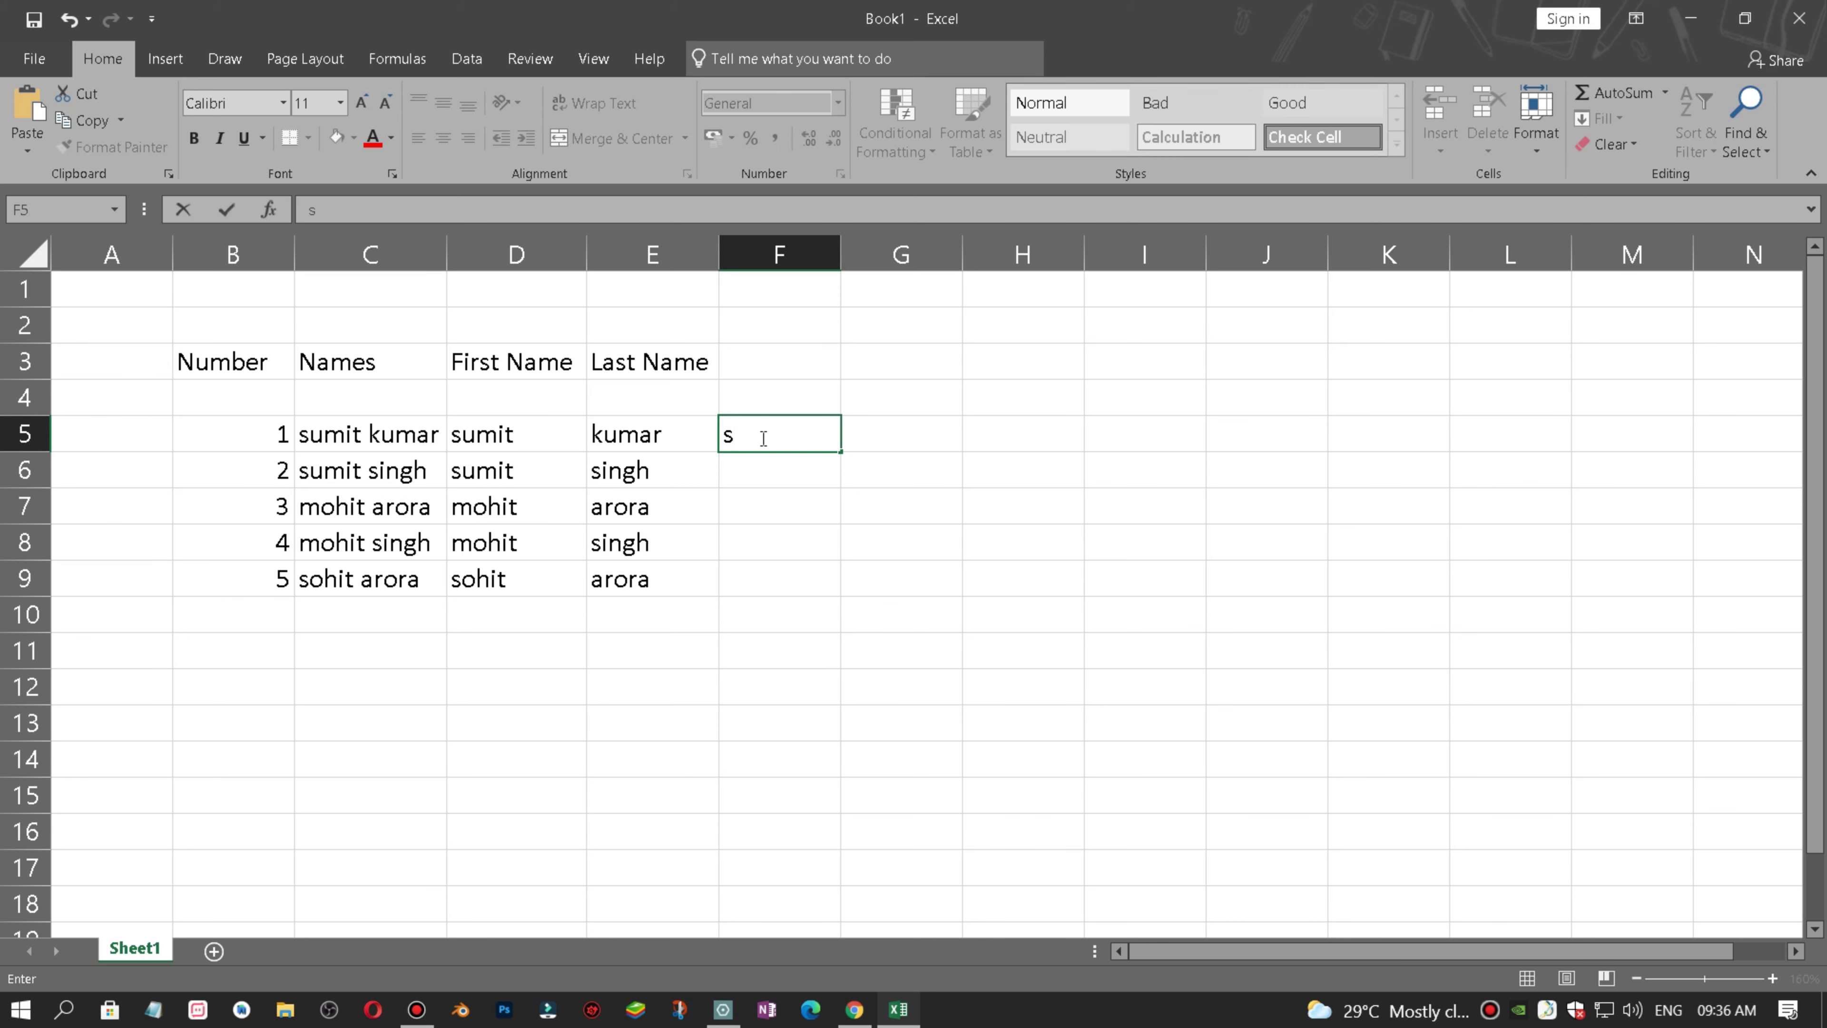
key("Return")
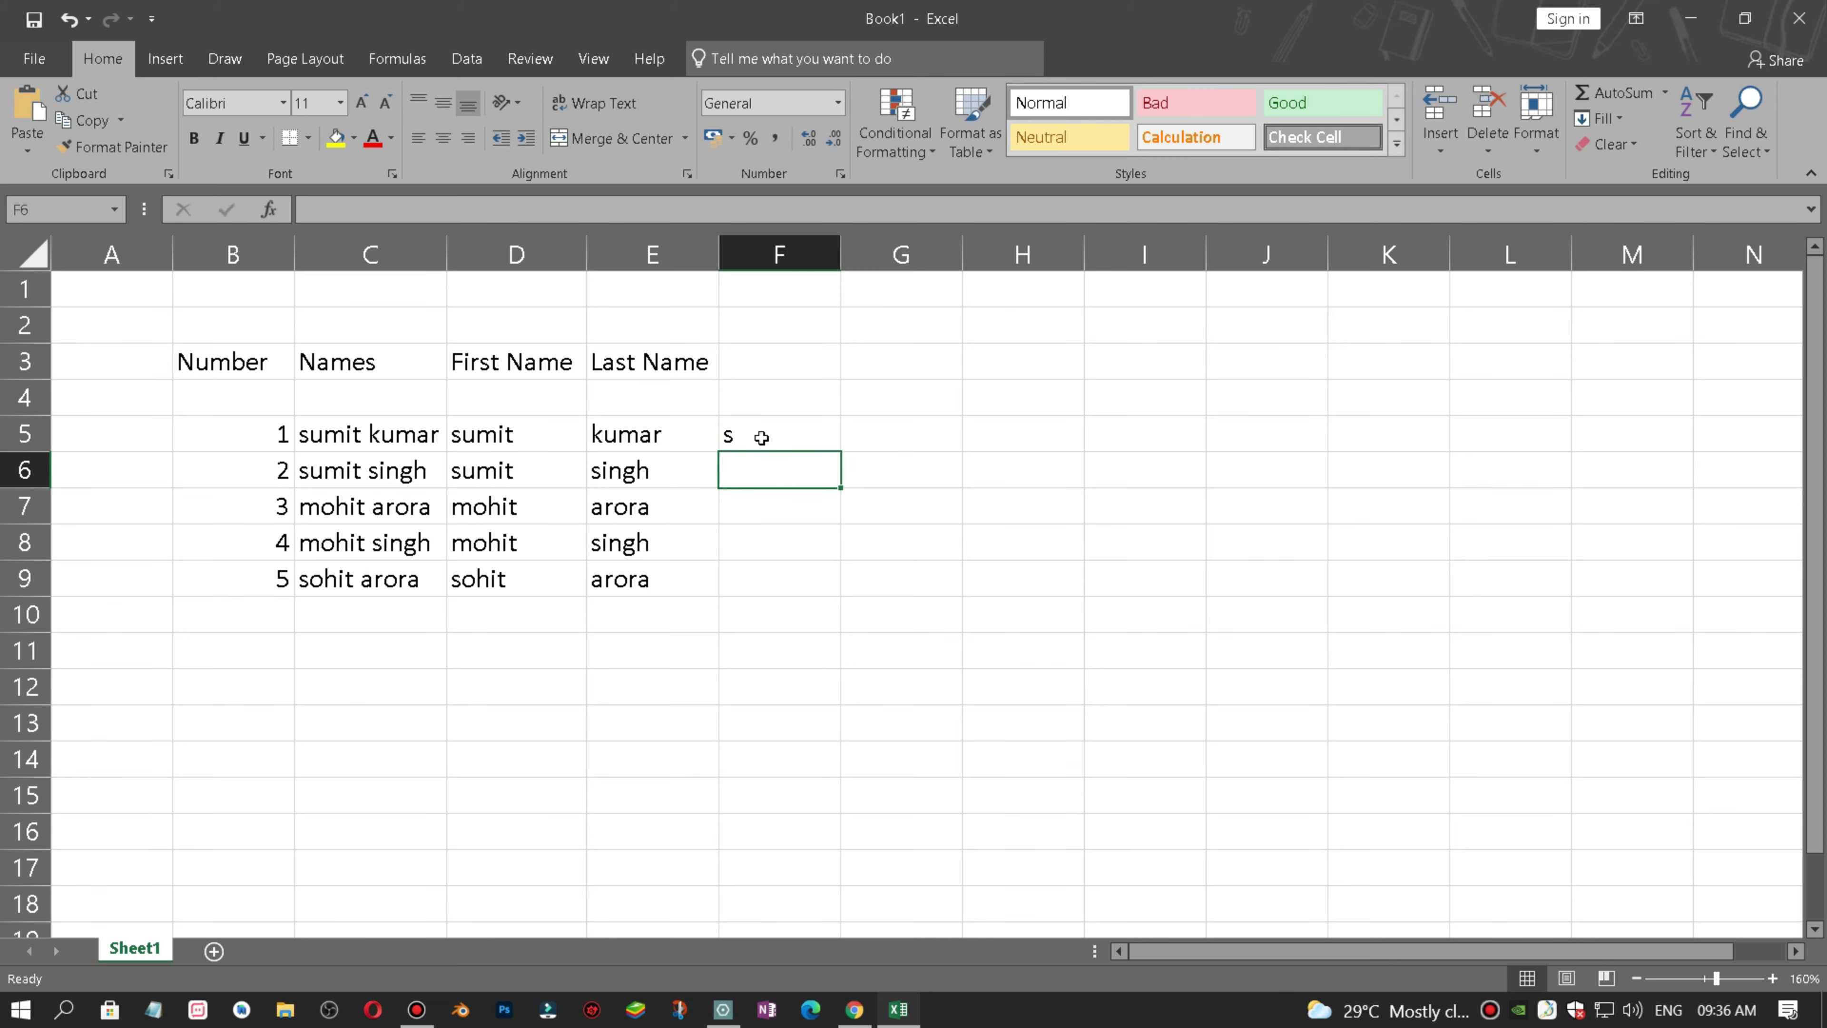
key("ctrl+e")
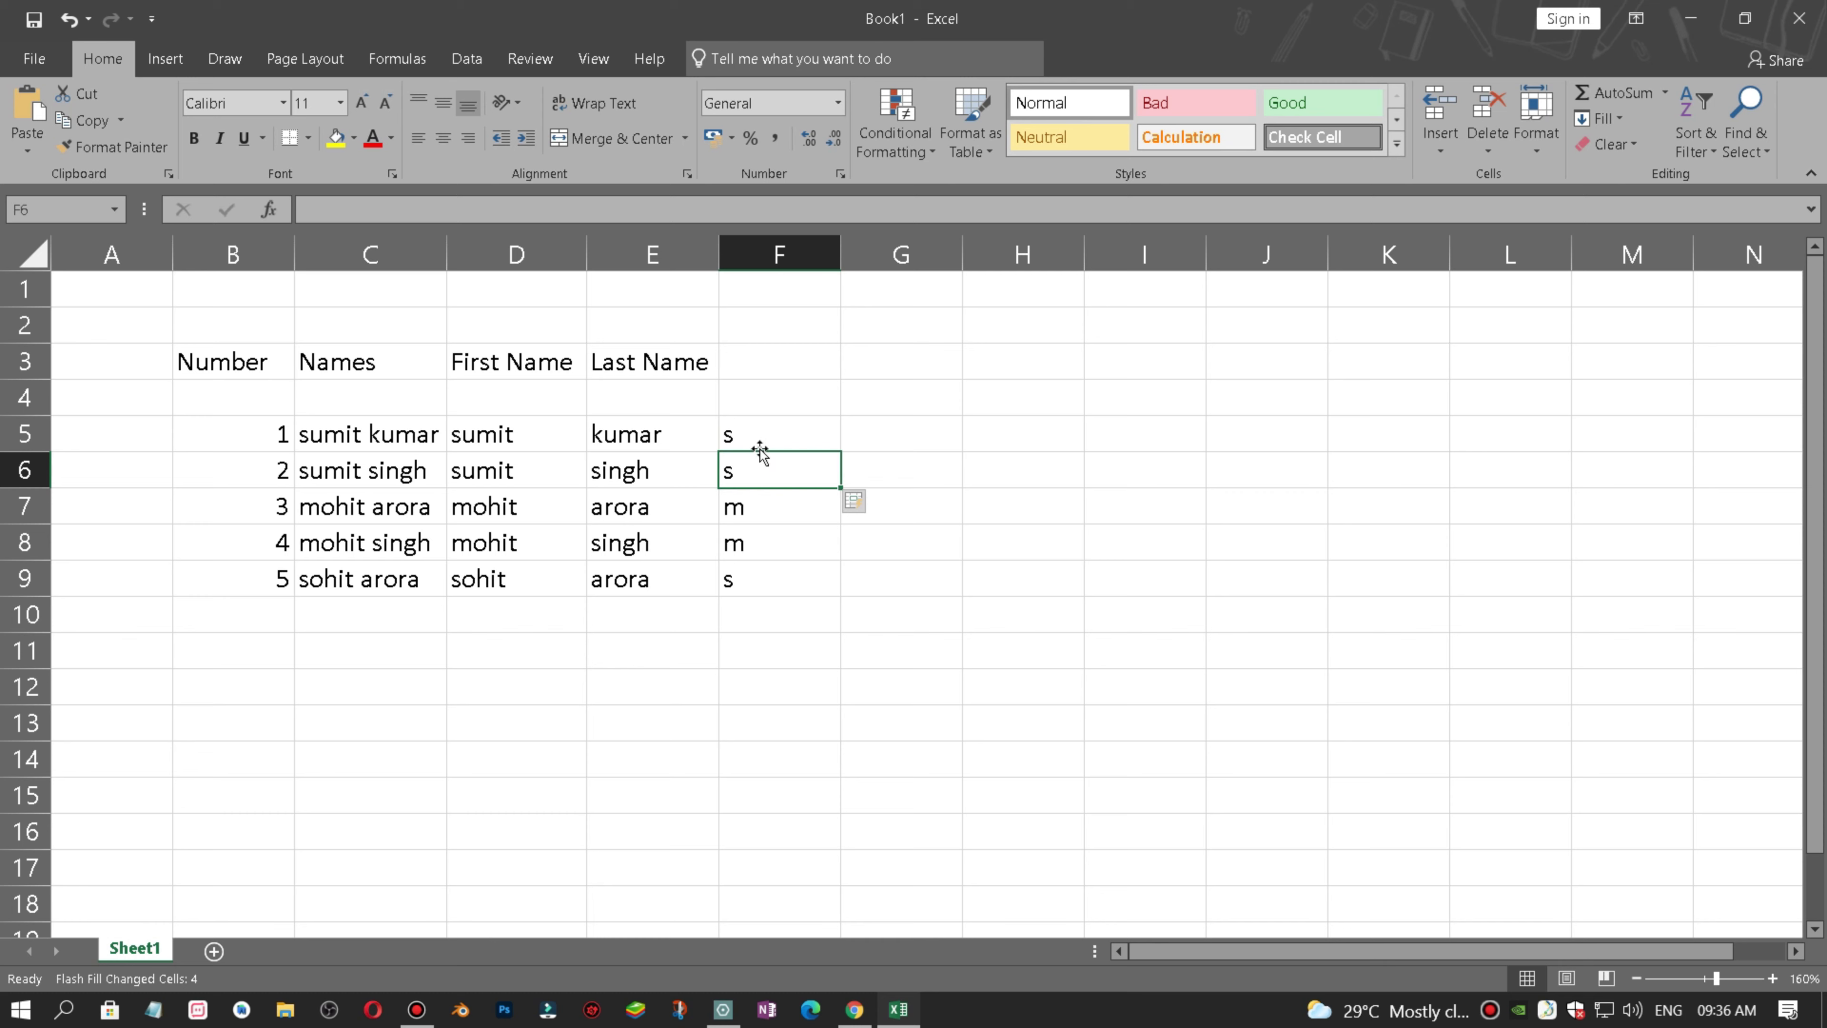
- Check the flash-filled initials in F7 through F9
left_click(755, 514)
left_click(751, 551)
left_click(751, 583)
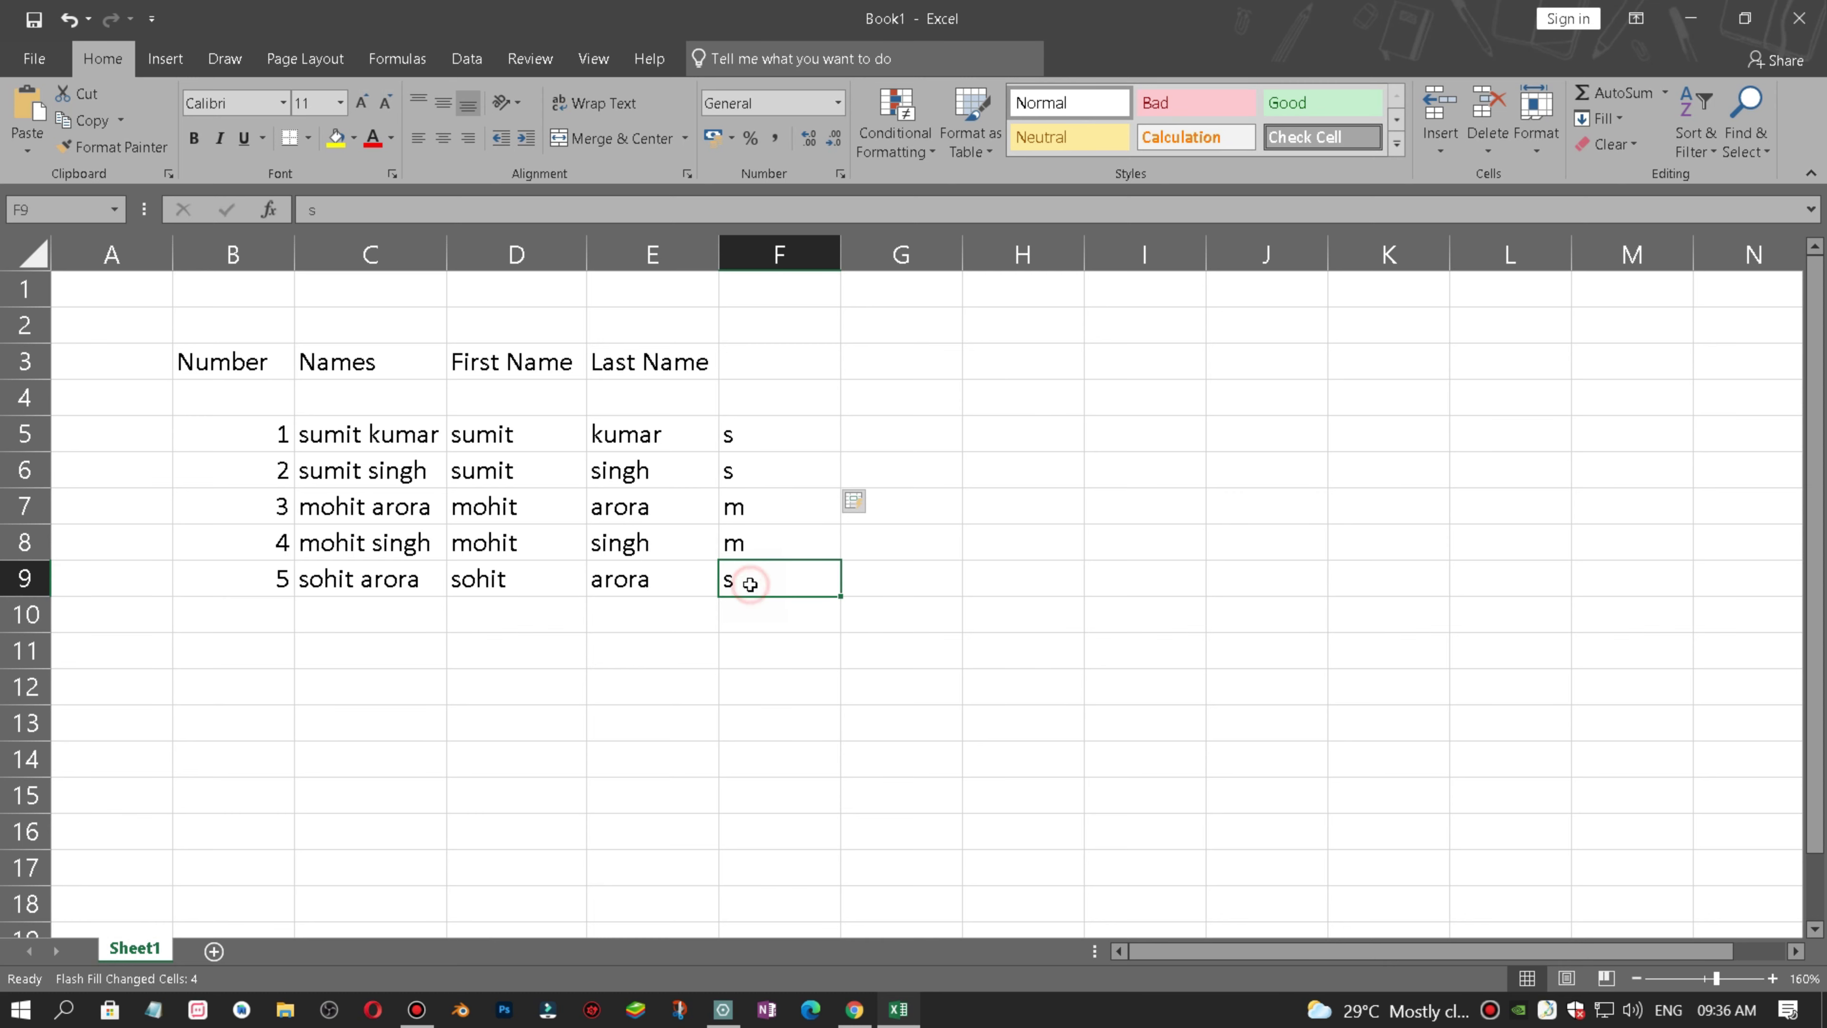